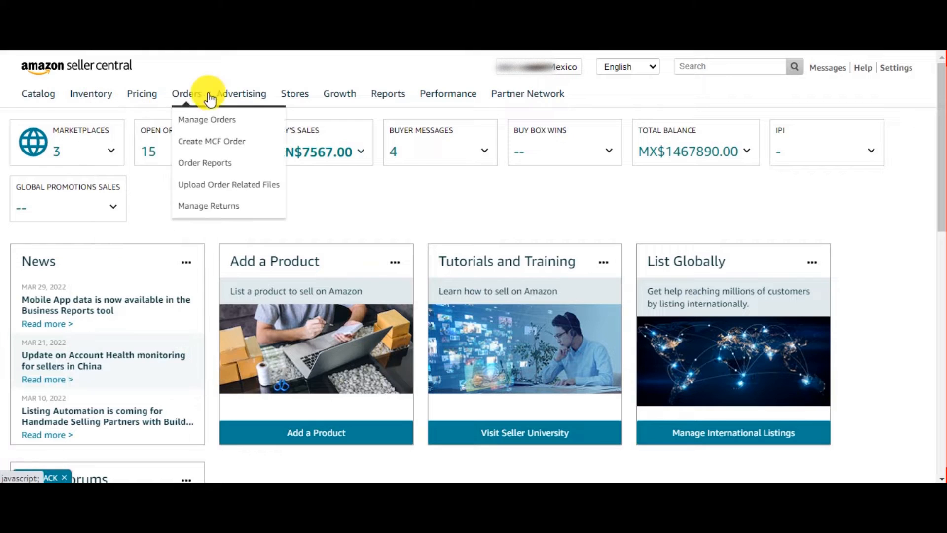
Open the Promotions page and switch to managing product selections.
{"action": "mouse_move", "coordinate": [255, 101]}
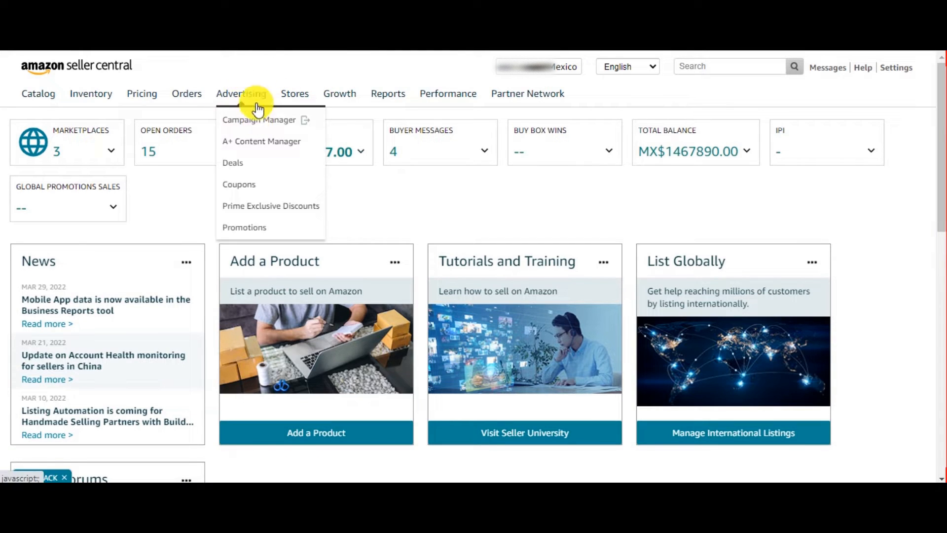
{"action": "left_click", "coordinate": [279, 236]}
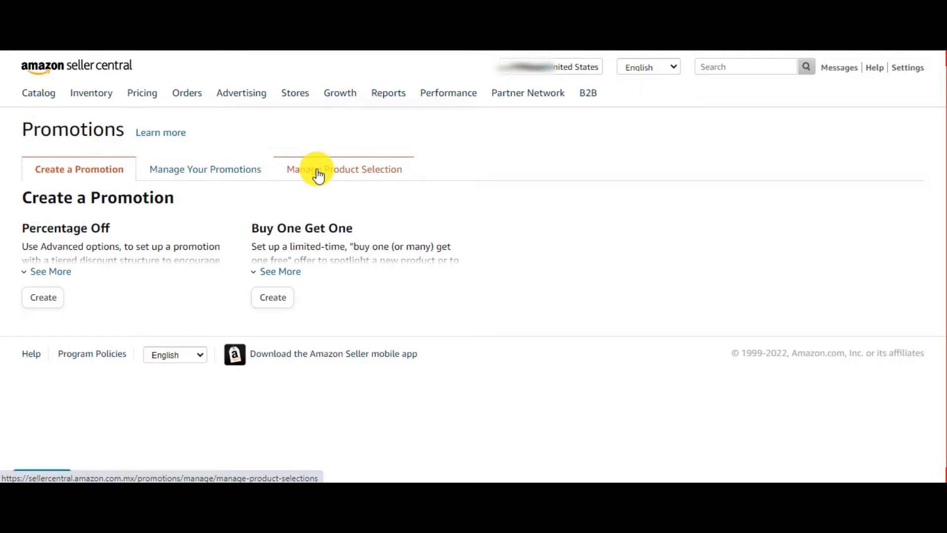
{"action": "left_click", "coordinate": [332, 177]}
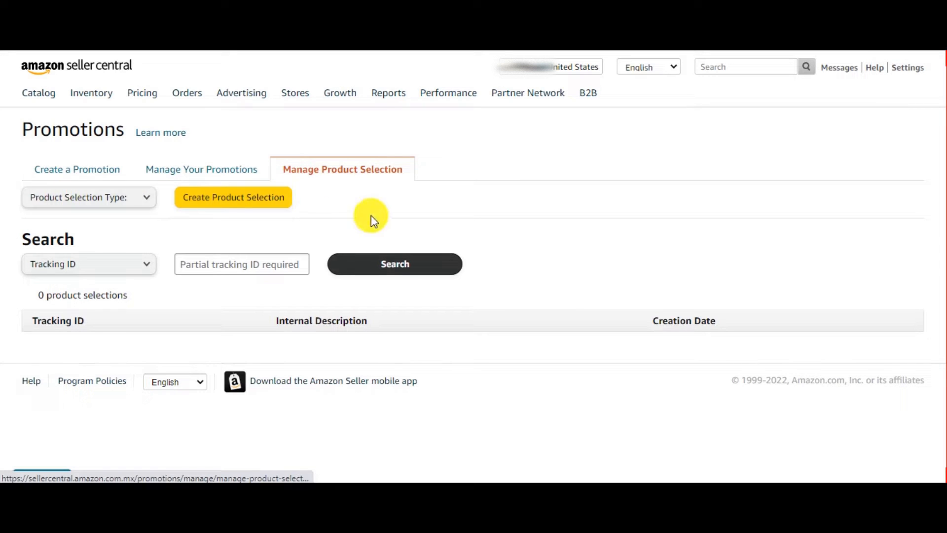
Choose ASIN List as the product selection type and start creating a product selection.
{"action": "left_click", "coordinate": [139, 205]}
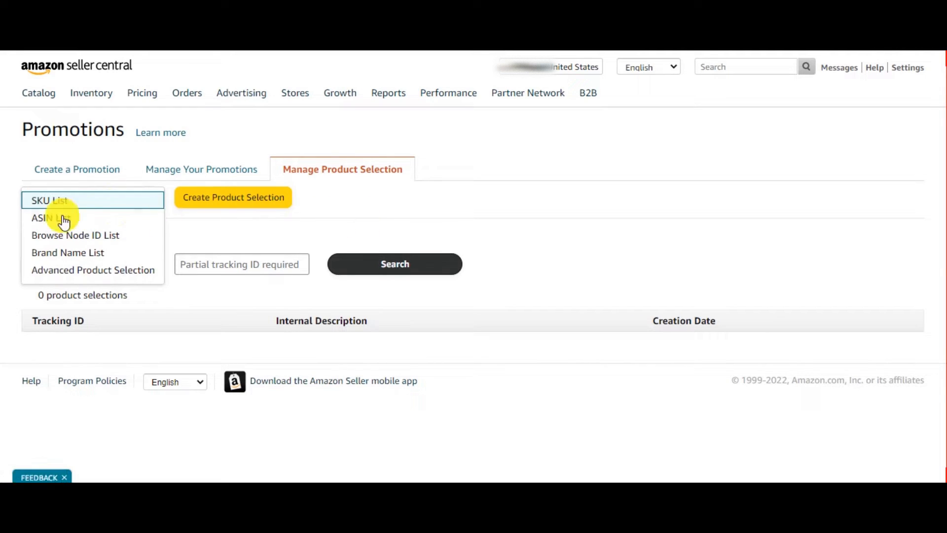
{"action": "left_click", "coordinate": [86, 217]}
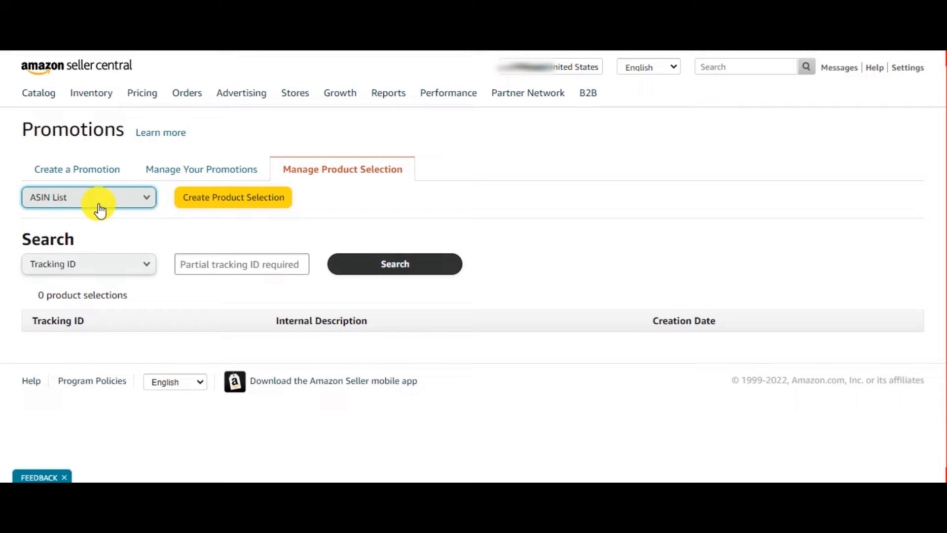
{"action": "left_click", "coordinate": [270, 205]}
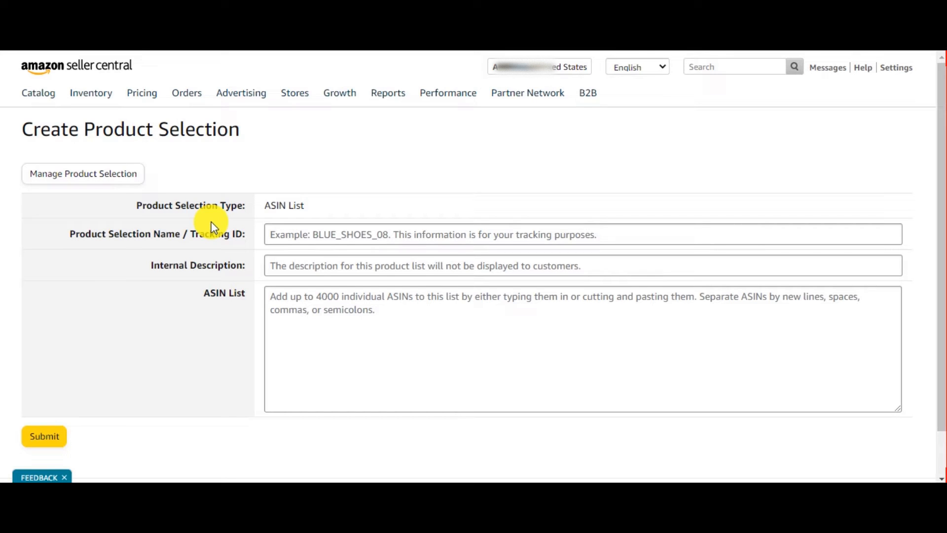
{"action": "left_click", "coordinate": [290, 304]}
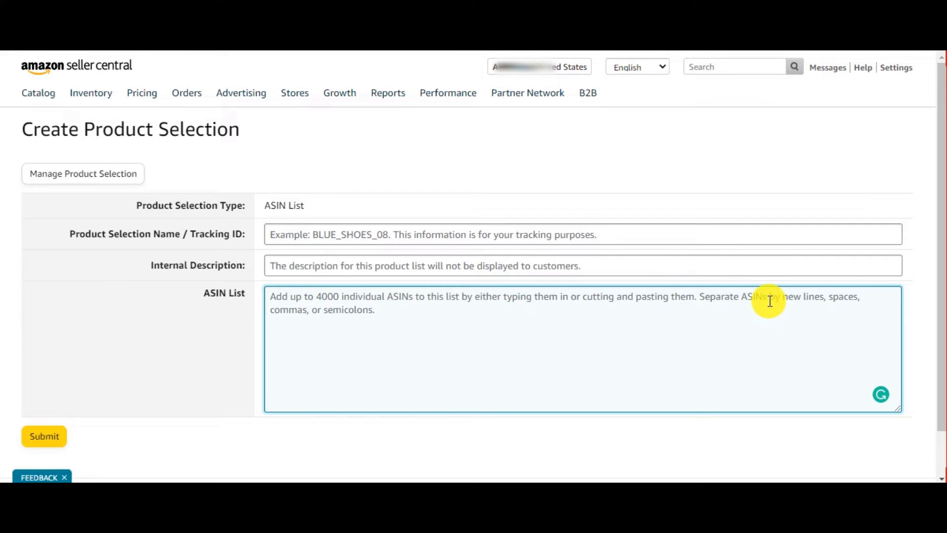
{"action": "type", "text": ","}
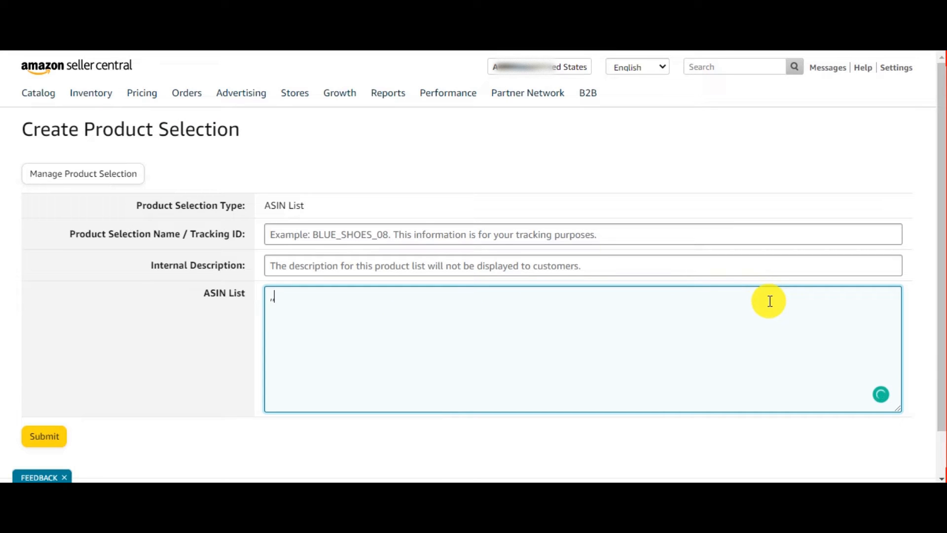
{"action": "key", "text": "BackSpace"}
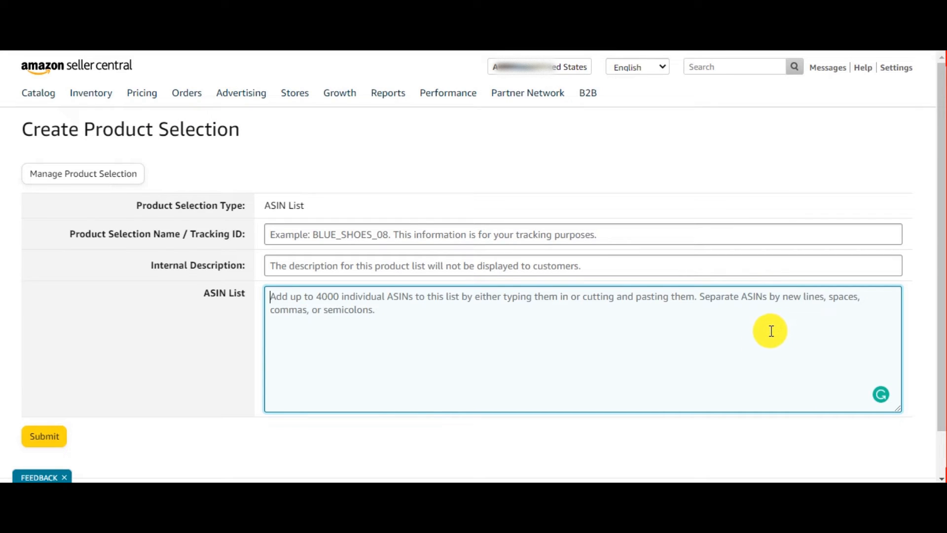
{"action": "key", "text": "Return"}
{"action": "key", "text": "BackSpace"}
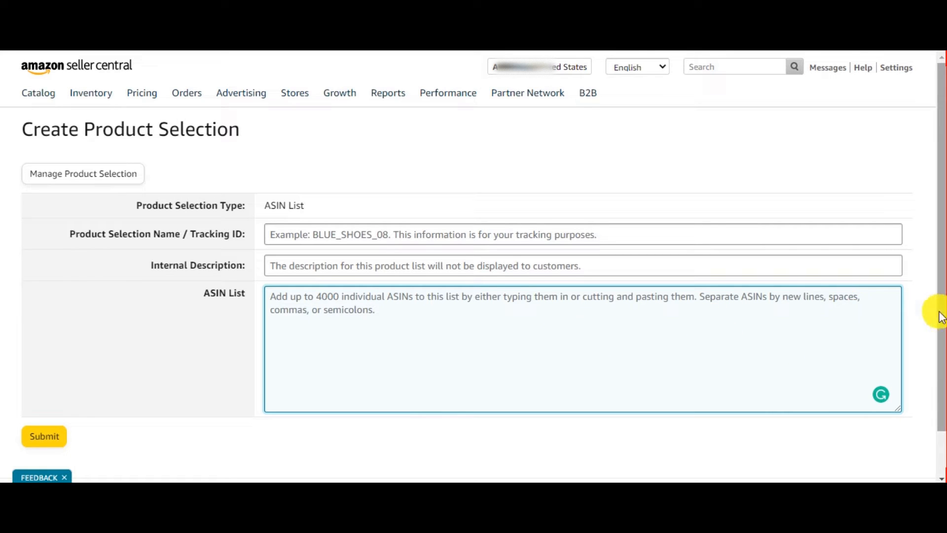
{"action": "type", "text": ";"}
{"action": "key", "text": "BackSpace"}
{"action": "type", "text": ","}
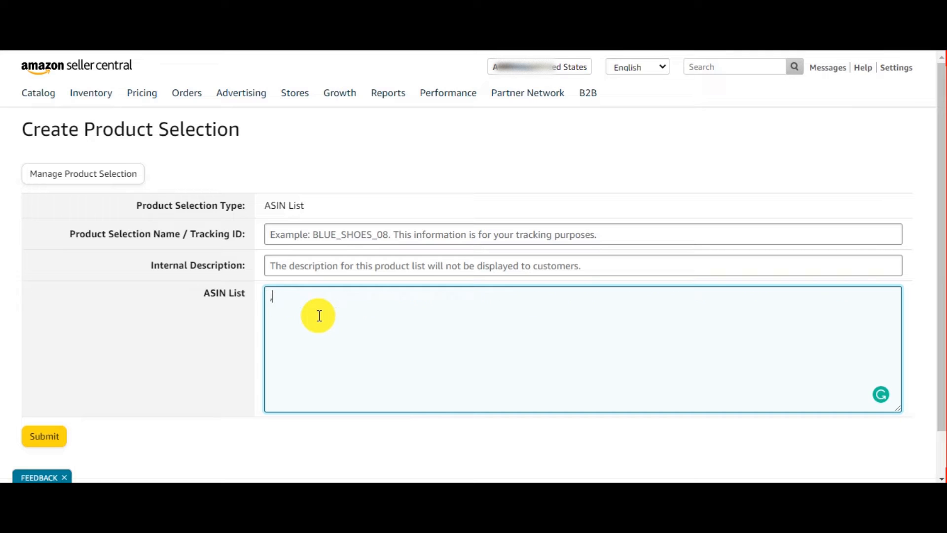
{"action": "key", "text": "BackSpace"}
{"action": "type", "text": ";"}
{"action": "key", "text": "BackSpace"}
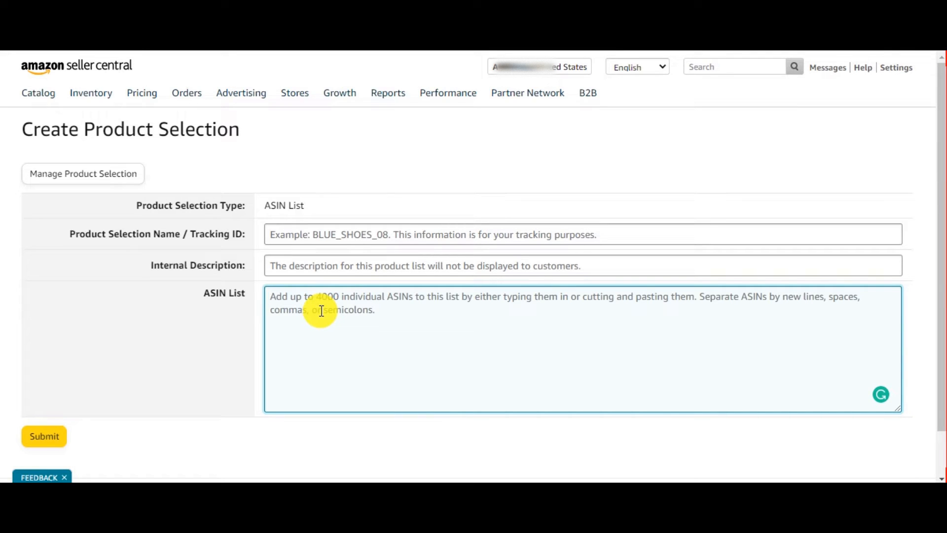
Enter a product selection name / tracking ID and visit the description and ASIN List fields.
{"action": "left_click", "coordinate": [450, 233]}
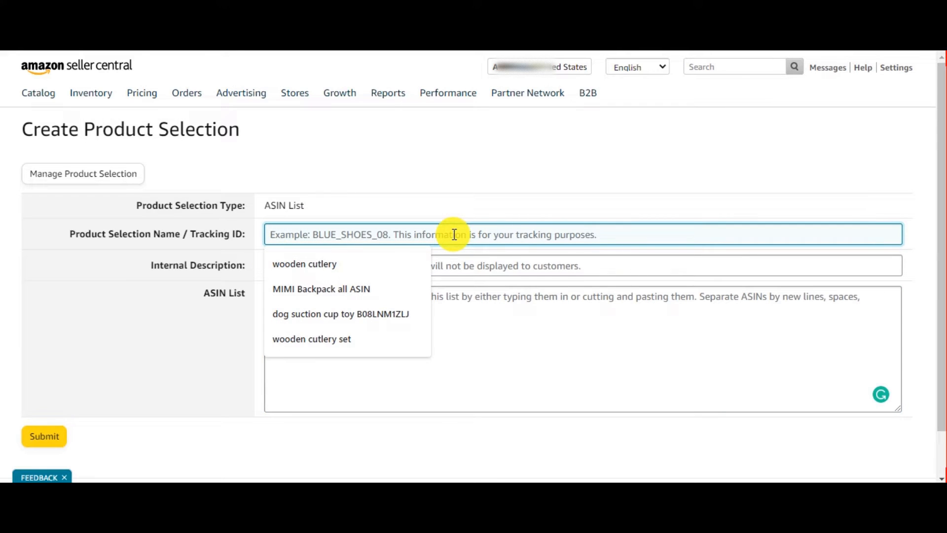
{"action": "type", "text": "M asli"}
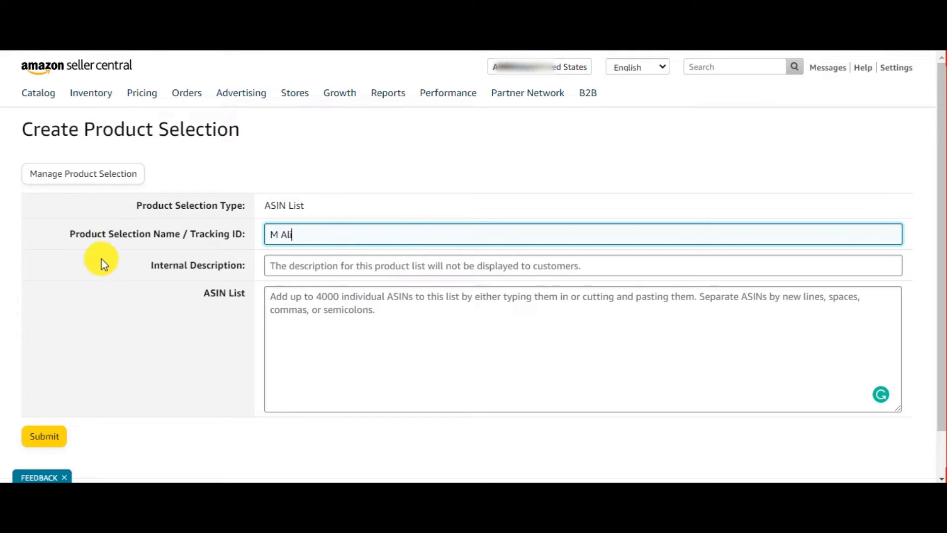
{"action": "left_click", "coordinate": [378, 355]}
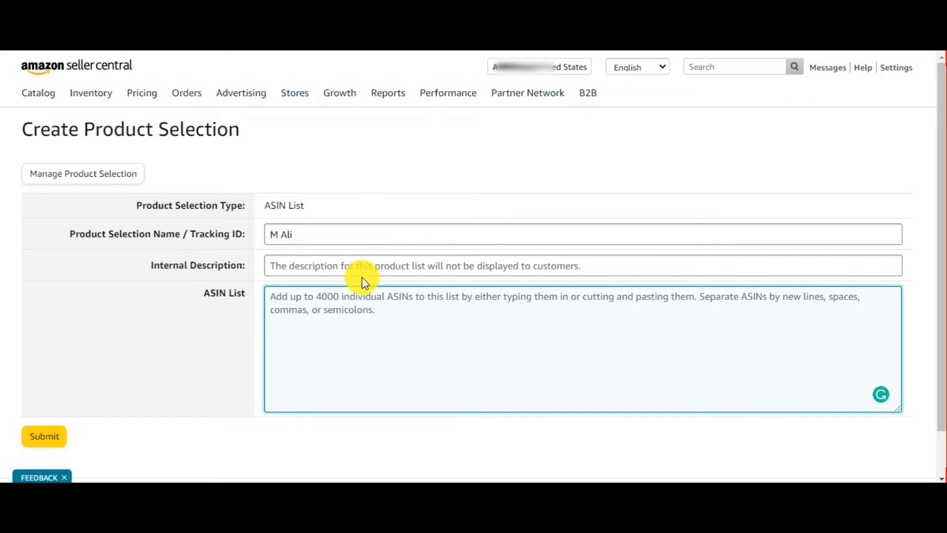
{"action": "left_click", "coordinate": [391, 269]}
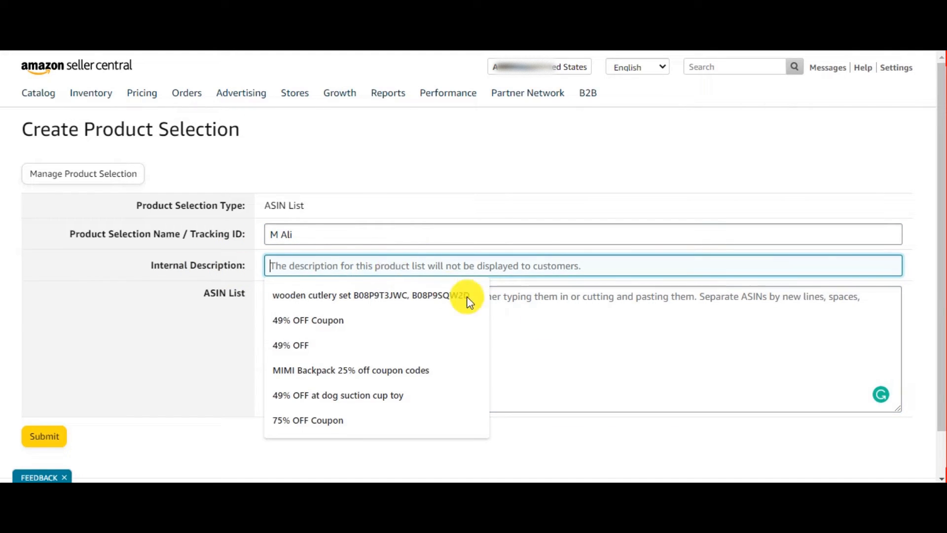
{"action": "left_click", "coordinate": [582, 337]}
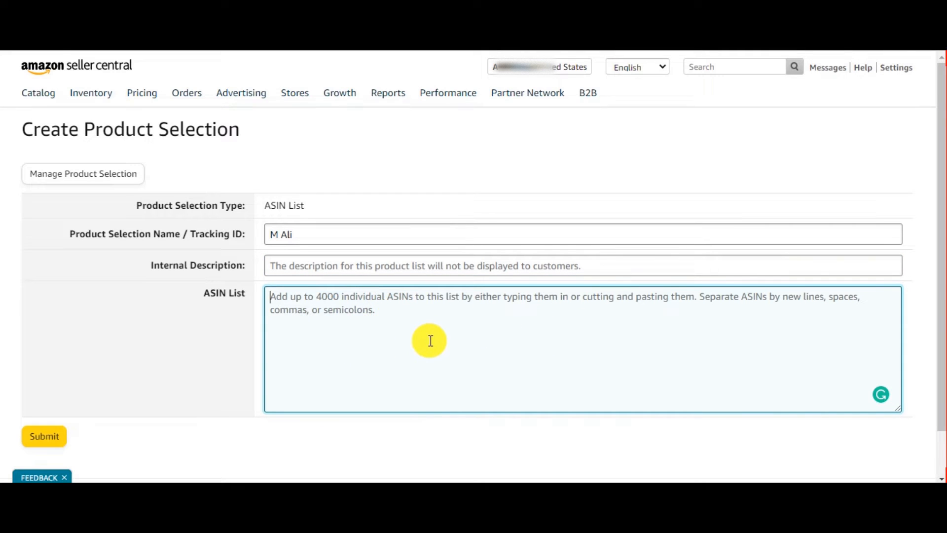
Leave the product selection form and return to creating a promotion.
{"action": "scroll", "coordinate": [424, 340], "scroll_direction": "down", "scroll_amount": 1}
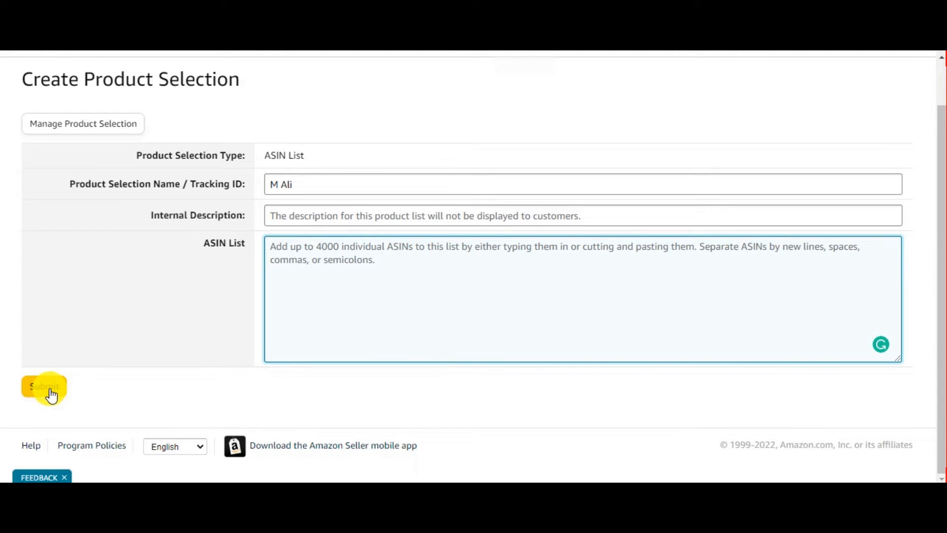
{"action": "scroll", "coordinate": [48, 394], "scroll_direction": "up", "scroll_amount": 1}
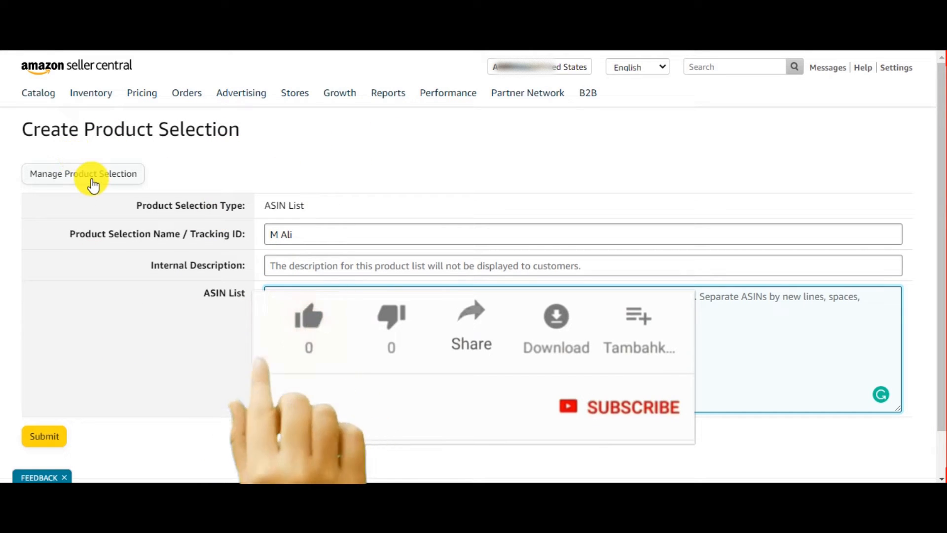
{"action": "left_click", "coordinate": [107, 185]}
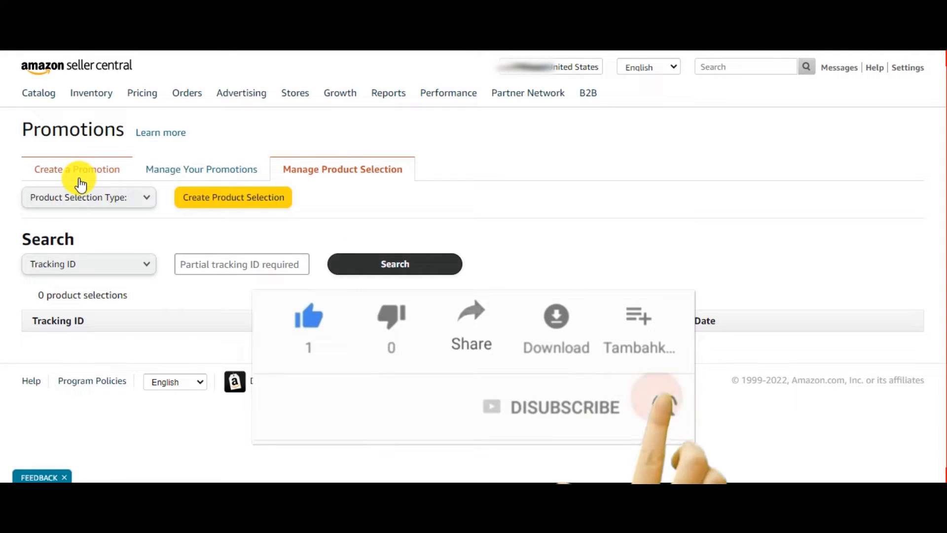
{"action": "left_click", "coordinate": [92, 181]}
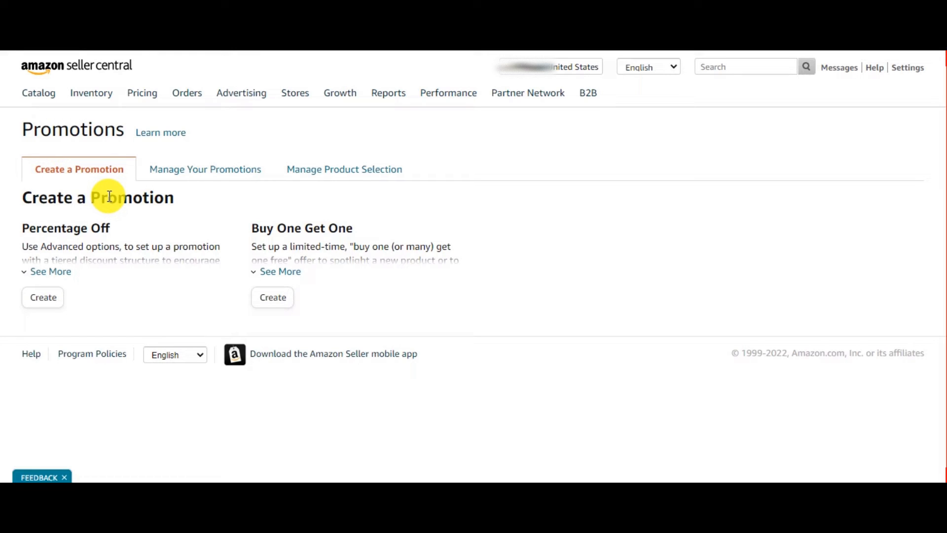
Expand both promotion type descriptions and start creating a Percentage Off promotion.
{"action": "left_click", "coordinate": [56, 273]}
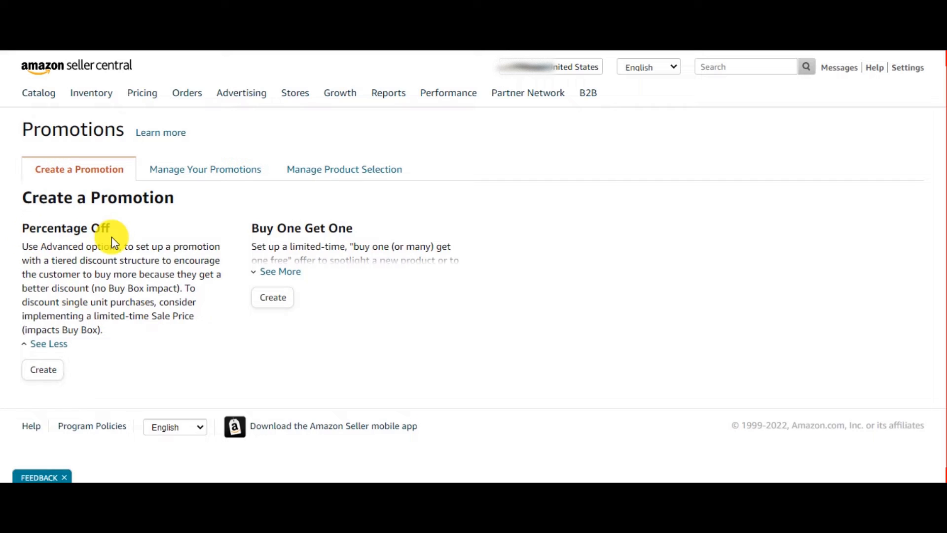
{"action": "left_click", "coordinate": [276, 272]}
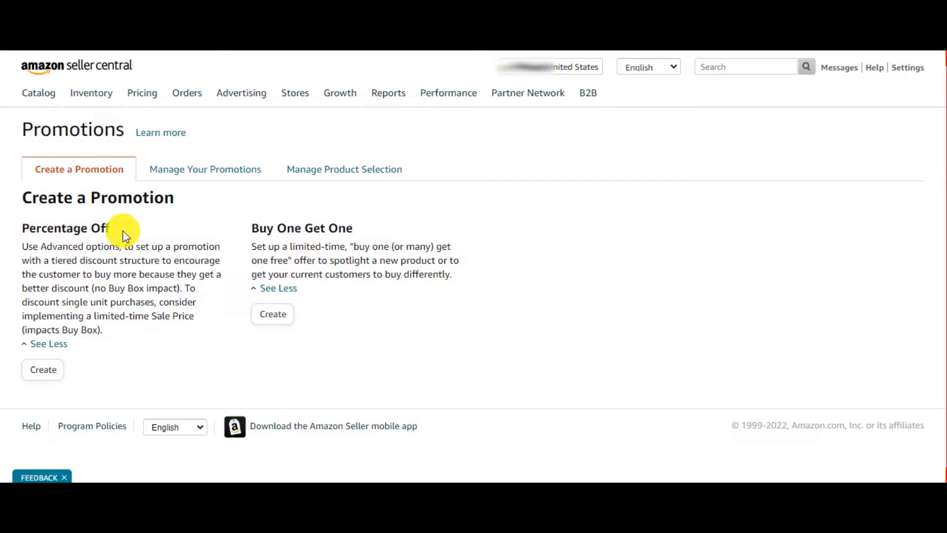
{"action": "left_click", "coordinate": [48, 377]}
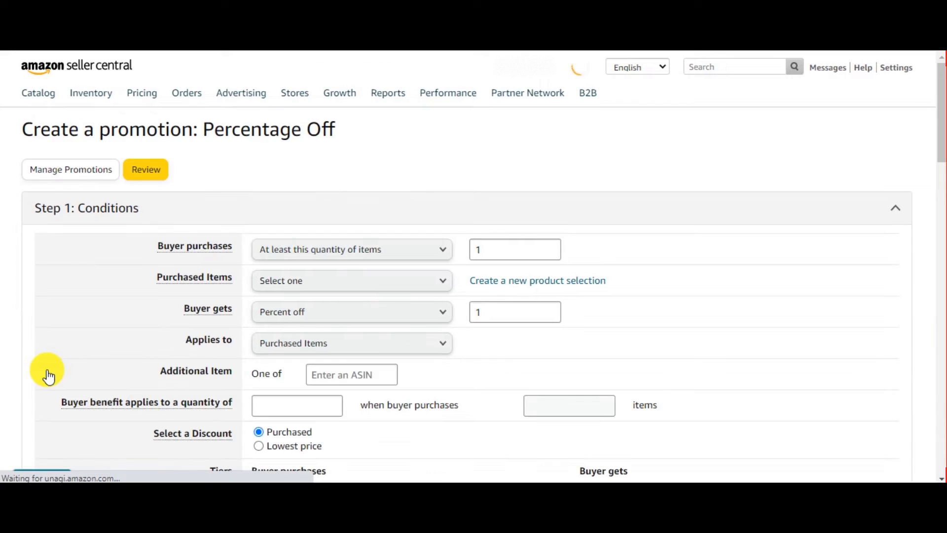
Examine the Buyer purchases quantity and the Purchased Items options in the promotion conditions.
{"action": "scroll", "coordinate": [299, 303], "scroll_direction": "down", "scroll_amount": 2}
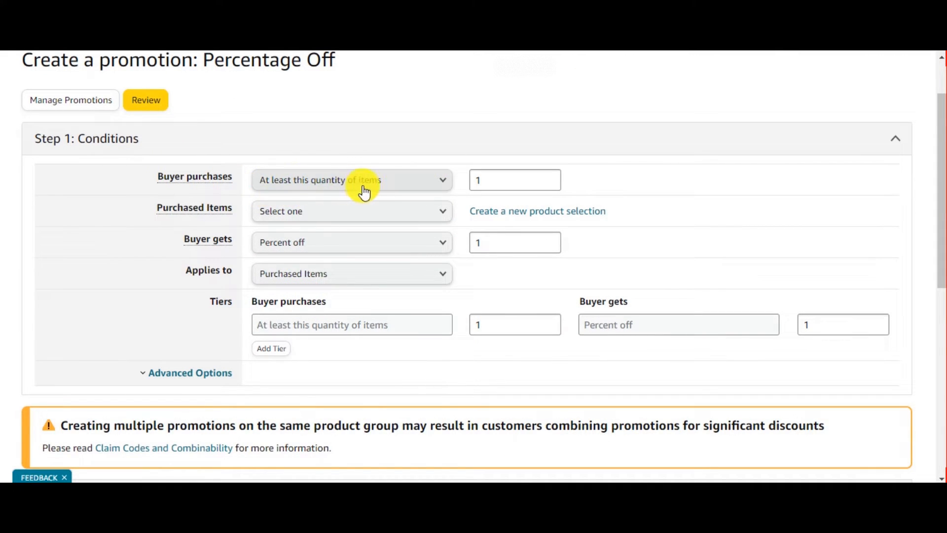
{"action": "left_click", "coordinate": [520, 179]}
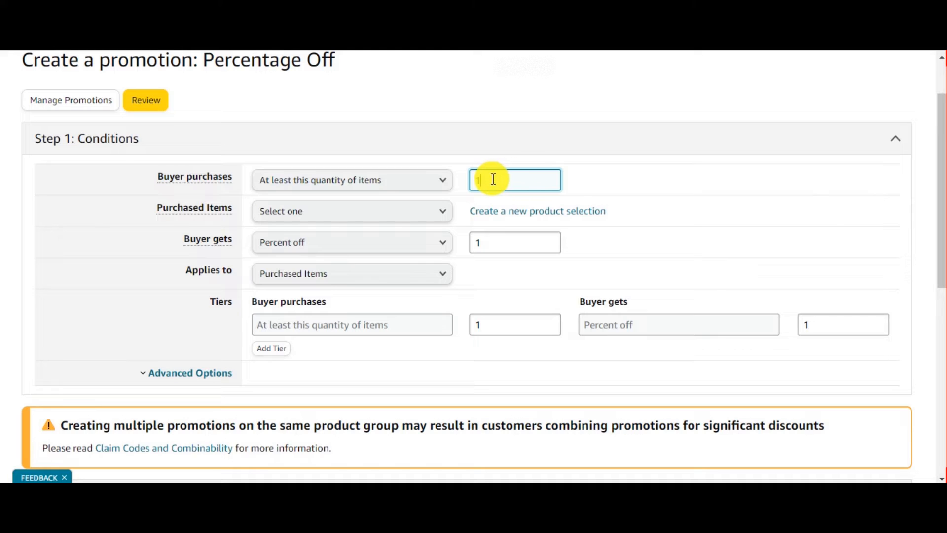
{"action": "left_click_drag", "start_coordinate": [476, 180], "coordinate": [552, 182]}
{"action": "left_click", "coordinate": [676, 194]}
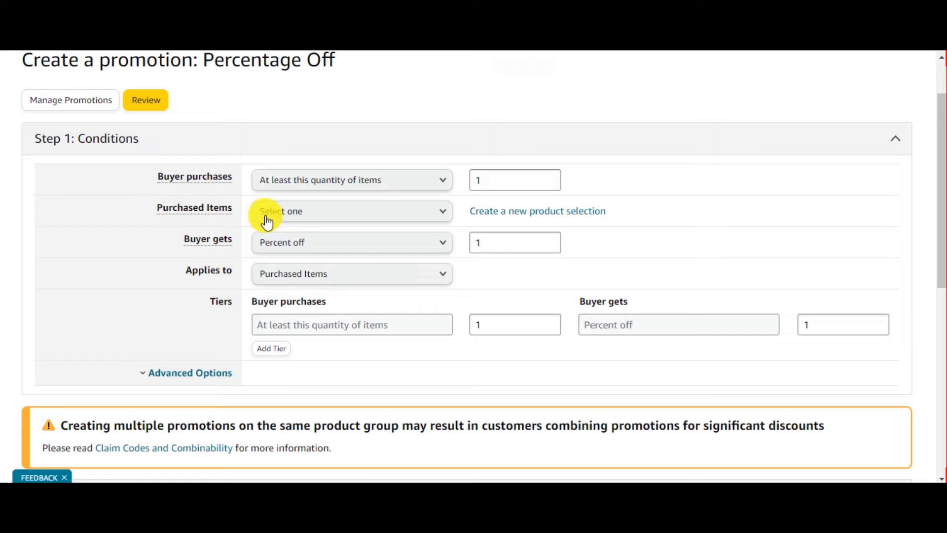
{"action": "left_click", "coordinate": [413, 223]}
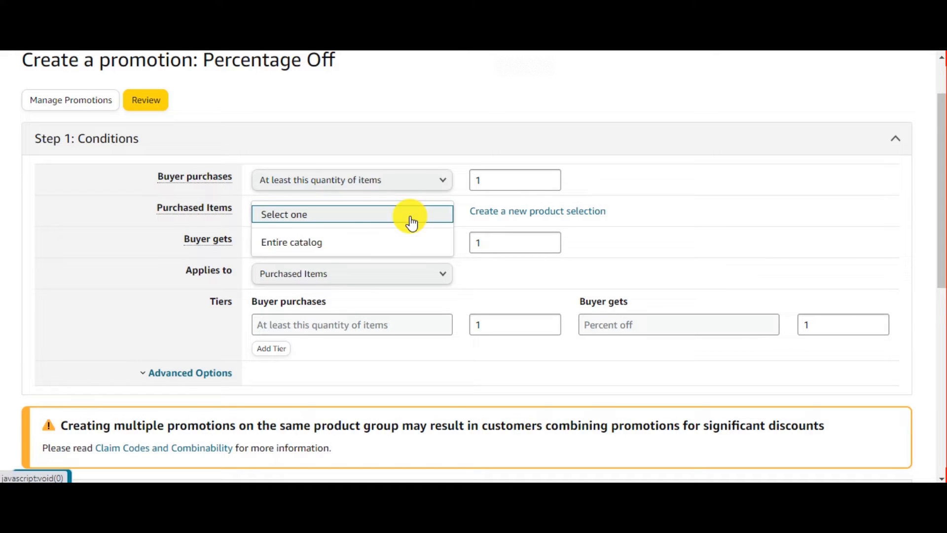
{"action": "scroll", "coordinate": [163, 280], "scroll_direction": "up", "scroll_amount": 2}
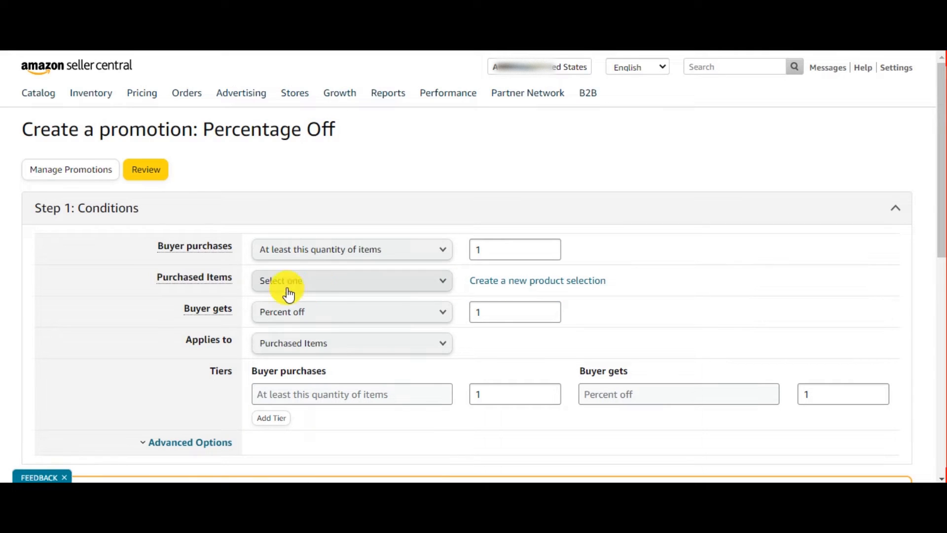
{"action": "left_click", "coordinate": [442, 288]}
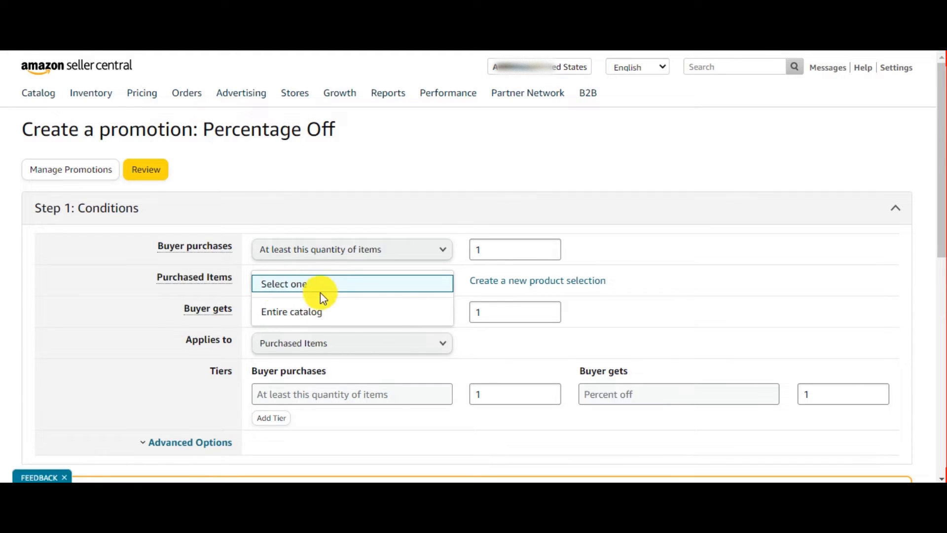
{"action": "left_click", "coordinate": [698, 300]}
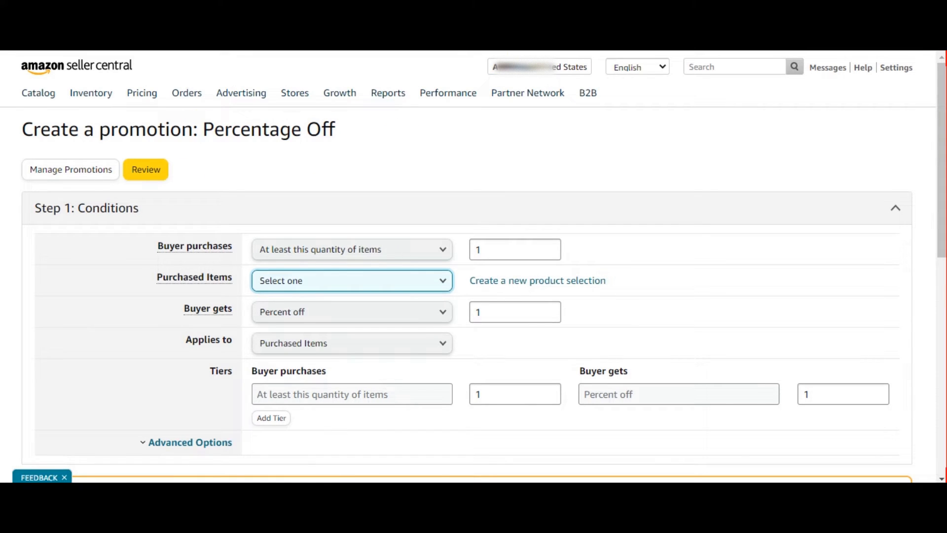
{"action": "left_click", "coordinate": [504, 285]}
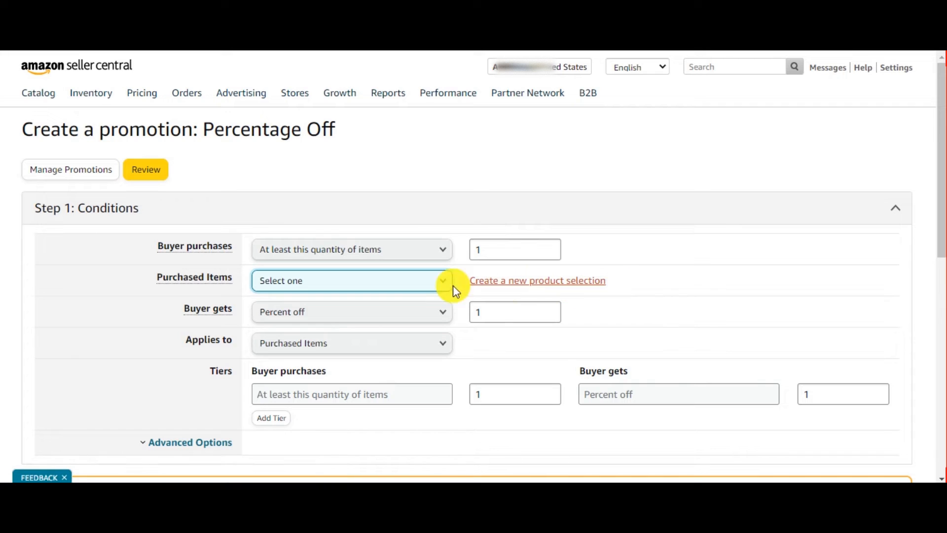
{"action": "left_click", "coordinate": [437, 292]}
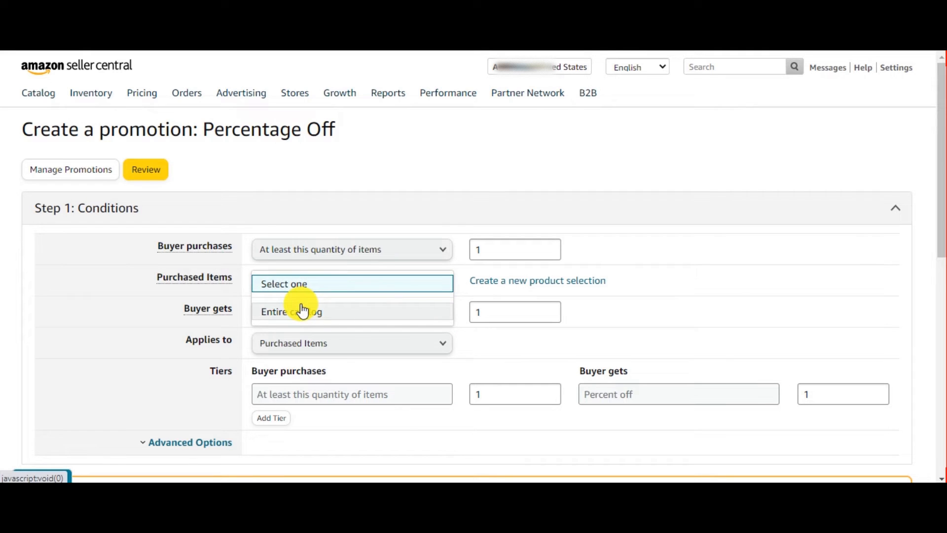
{"action": "left_click", "coordinate": [674, 306]}
Set the Buyer gets percent off value to 10.
{"action": "left_click", "coordinate": [513, 312]}
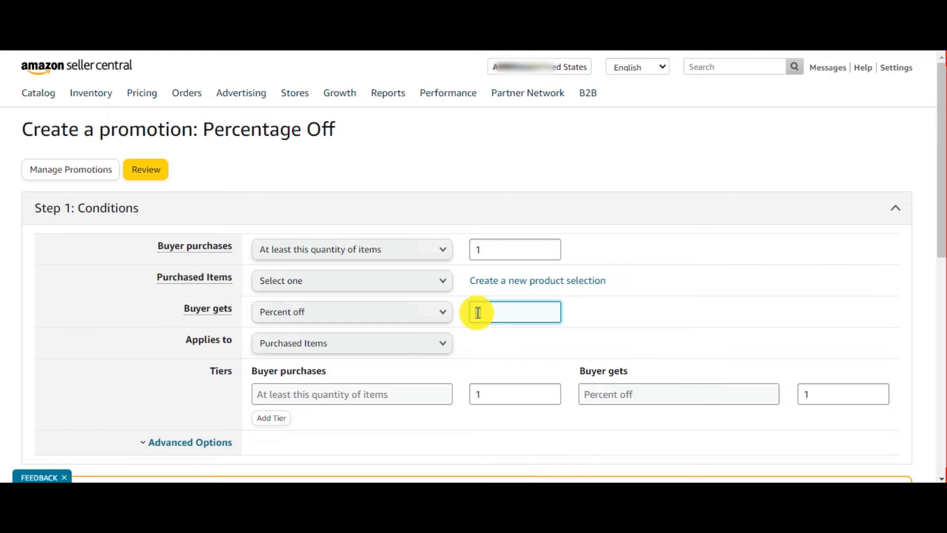
{"action": "left_click_drag", "start_coordinate": [477, 312], "coordinate": [496, 313]}
{"action": "left_click", "coordinate": [649, 317]}
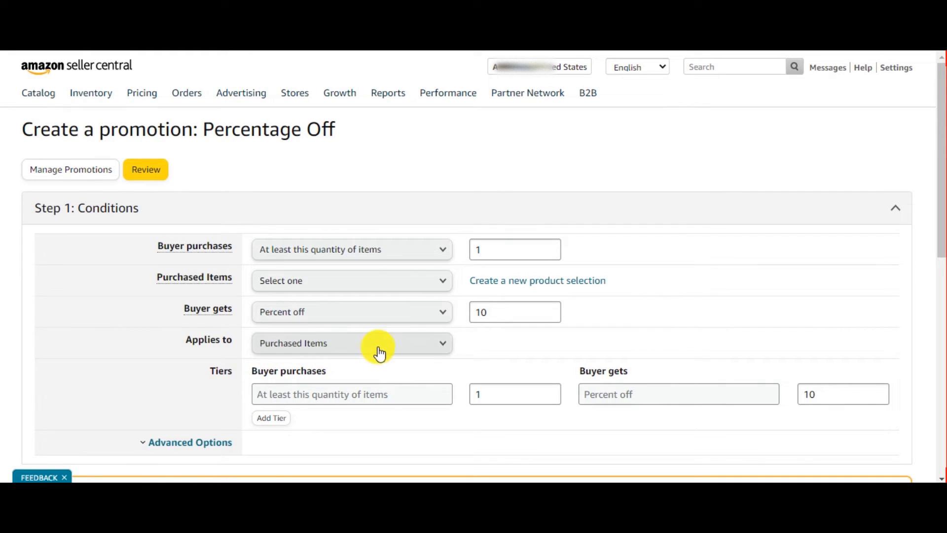
{"action": "left_click", "coordinate": [407, 351]}
{"action": "left_click", "coordinate": [534, 345]}
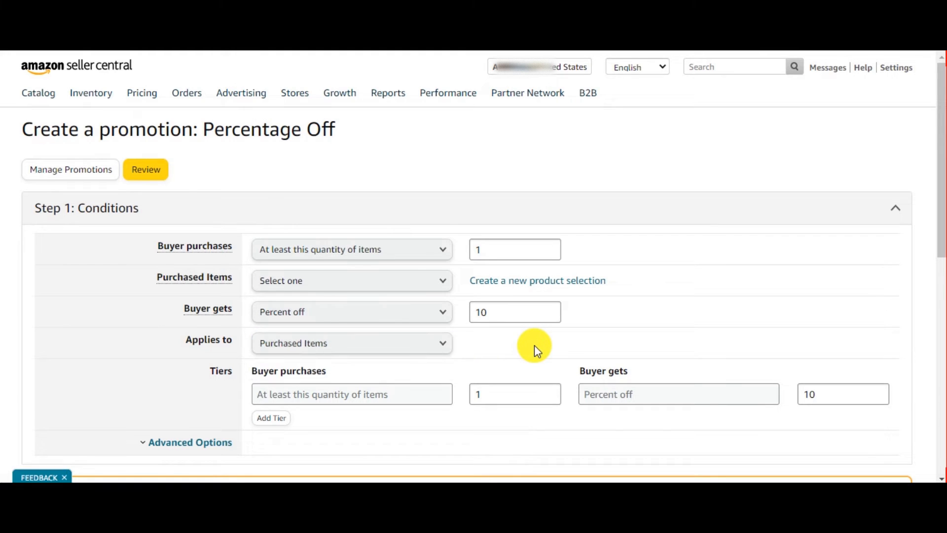
{"action": "scroll", "coordinate": [136, 286], "scroll_direction": "down", "scroll_amount": 2}
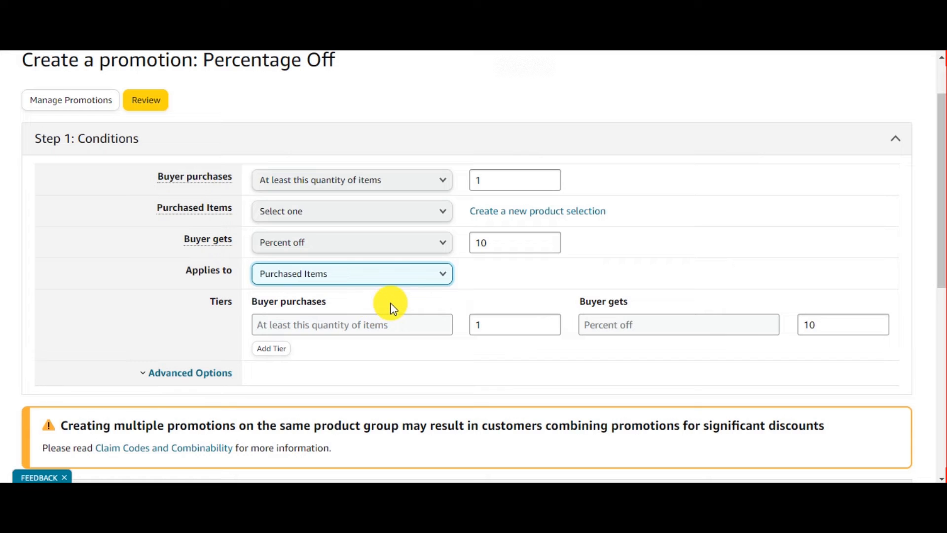
{"action": "scroll", "coordinate": [218, 332], "scroll_direction": "down", "scroll_amount": 1}
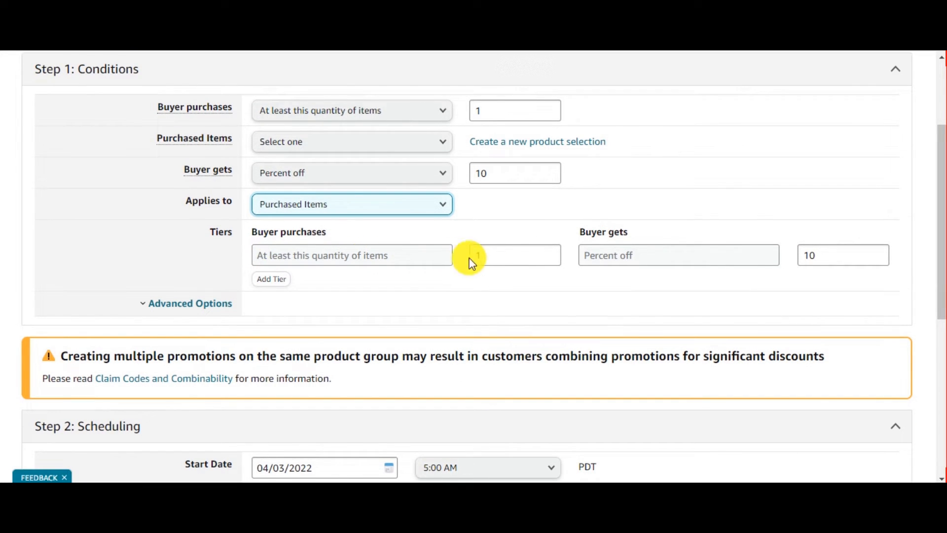
Try different Buyer purchases quantities, entering 5 and then 1.
{"action": "left_click", "coordinate": [499, 258]}
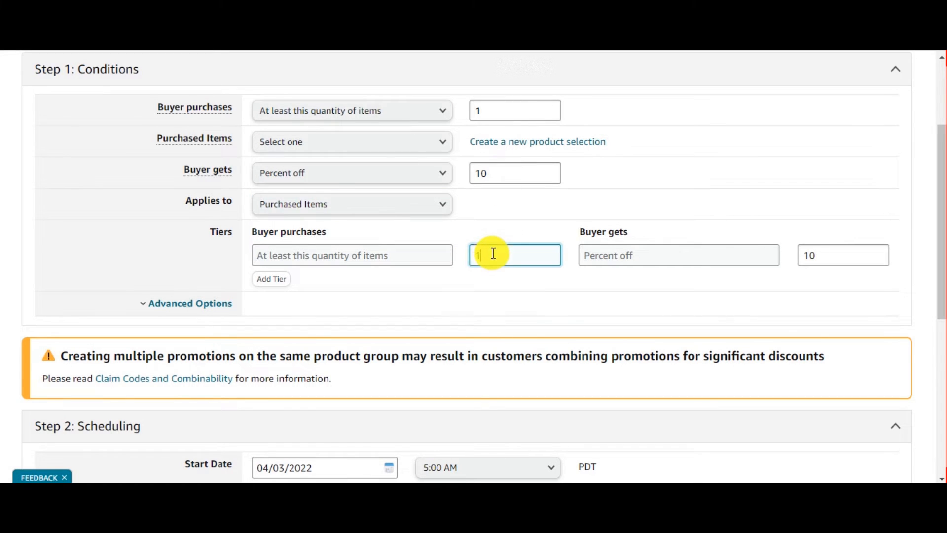
{"action": "scroll", "coordinate": [493, 306], "scroll_direction": "up", "scroll_amount": 1}
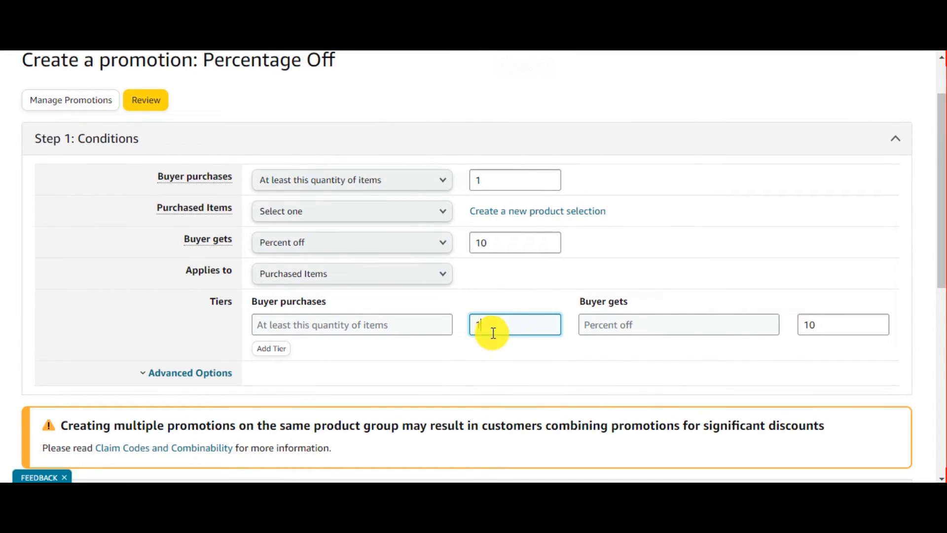
{"action": "left_click", "coordinate": [506, 289]}
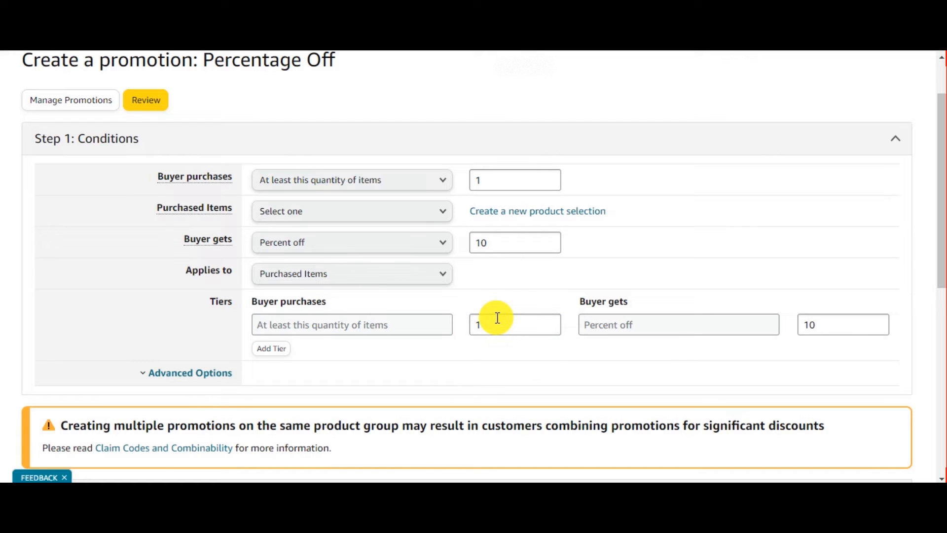
{"action": "left_click", "coordinate": [851, 333]}
{"action": "key", "text": "BackSpace"}
{"action": "key", "text": "BackSpace"}
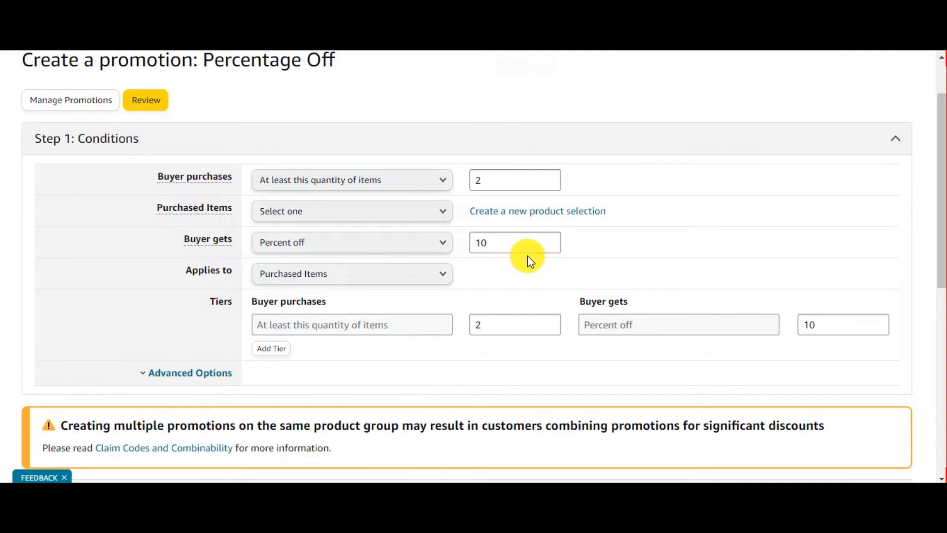
{"action": "double_click", "coordinate": [473, 182]}
{"action": "type", "text": "5"}
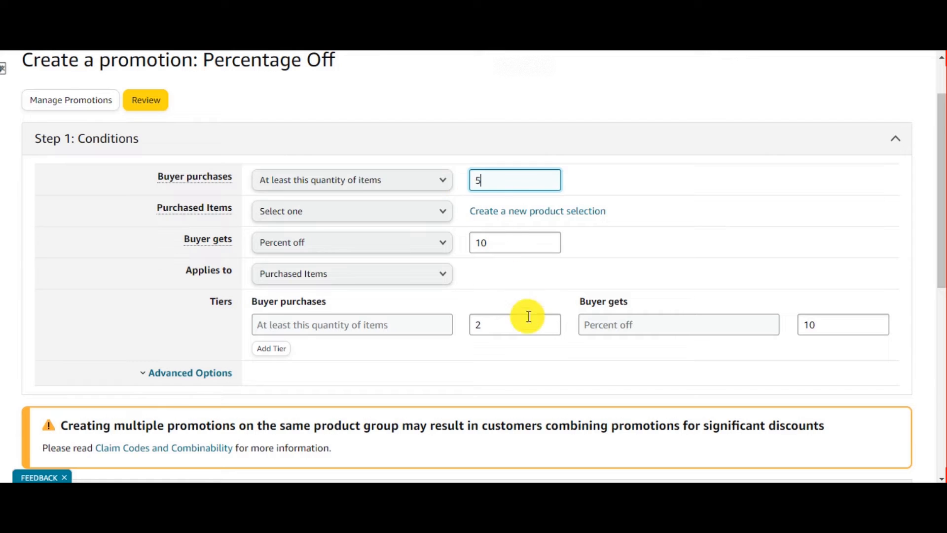
{"action": "double_click", "coordinate": [494, 179]}
{"action": "type", "text": "1"}
Set the Buyer gets percent off value to 25.
{"action": "left_click", "coordinate": [490, 252]}
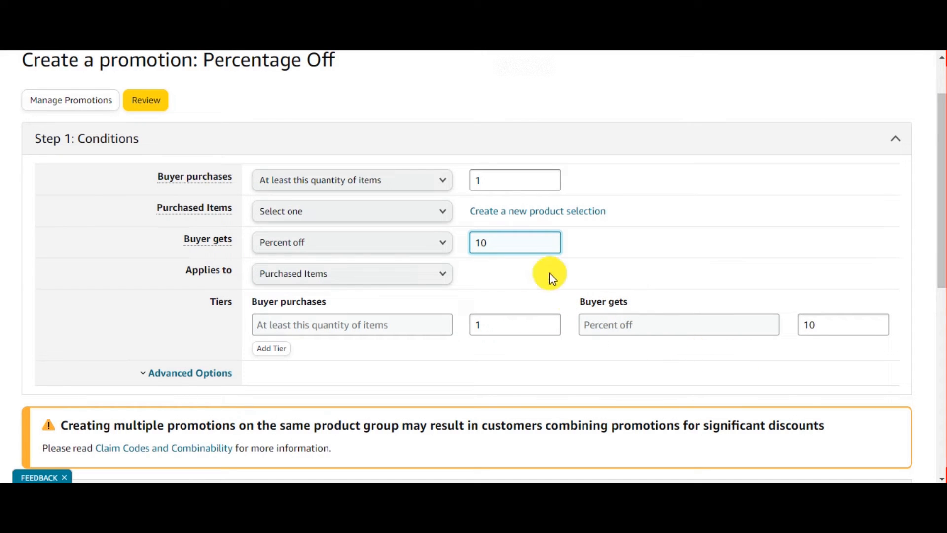
{"action": "left_click_drag", "start_coordinate": [489, 249], "coordinate": [464, 249]}
{"action": "type", "text": "25"}
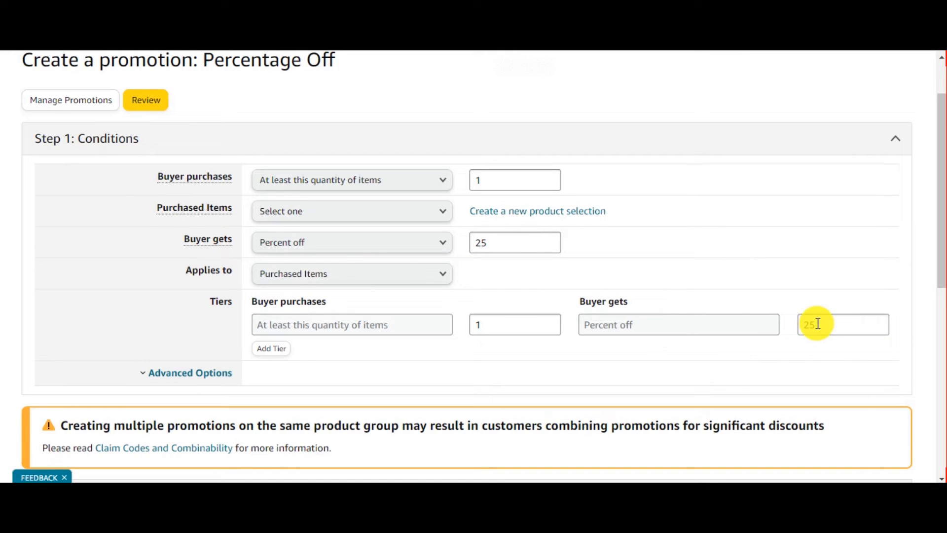
Select the Single-use claim code option after trying the Group and None options.
{"action": "scroll", "coordinate": [868, 361], "scroll_direction": "down", "scroll_amount": 2}
{"action": "scroll", "coordinate": [423, 343], "scroll_direction": "down", "scroll_amount": 5}
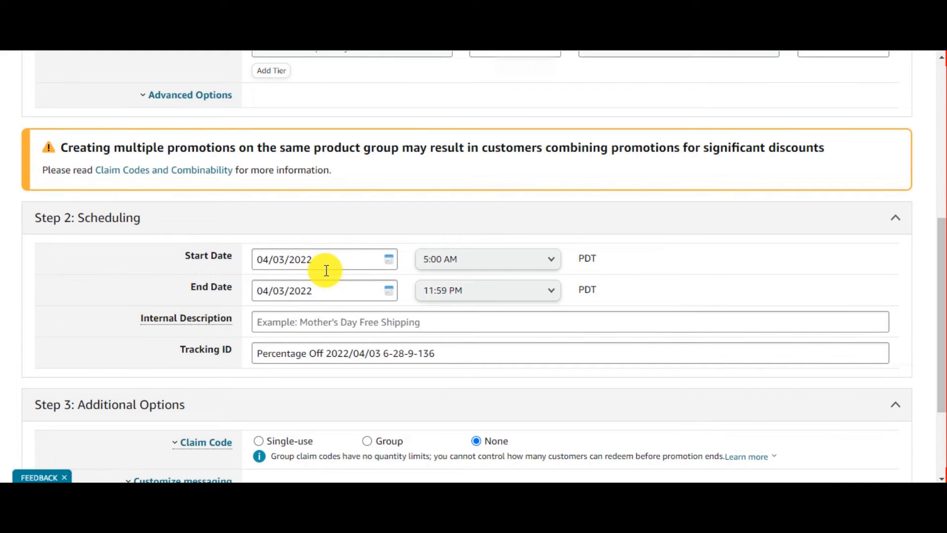
{"action": "scroll", "coordinate": [323, 268], "scroll_direction": "down", "scroll_amount": 2}
{"action": "scroll", "coordinate": [328, 275], "scroll_direction": "up", "scroll_amount": 1}
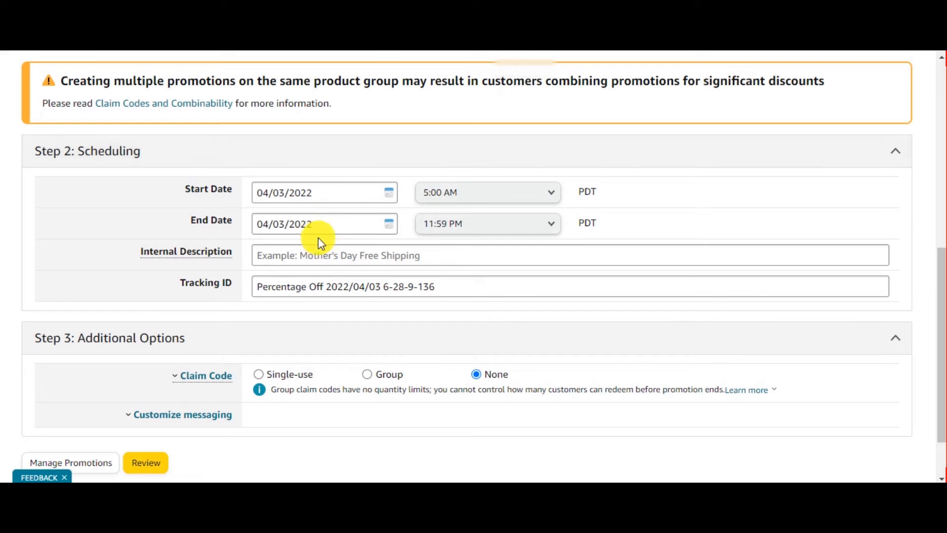
{"action": "scroll", "coordinate": [345, 236], "scroll_direction": "down", "scroll_amount": 1}
{"action": "mouse_move", "coordinate": [177, 183]}
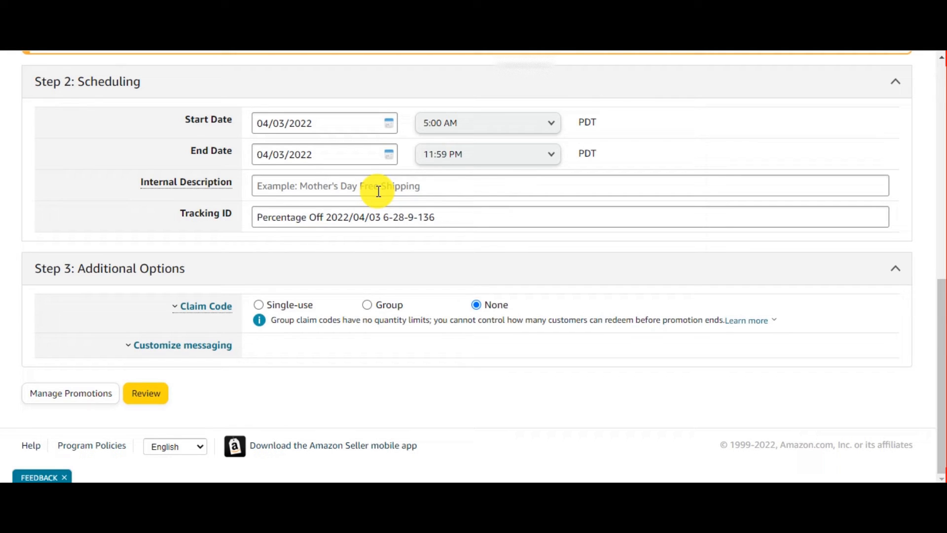
{"action": "left_click", "coordinate": [258, 304]}
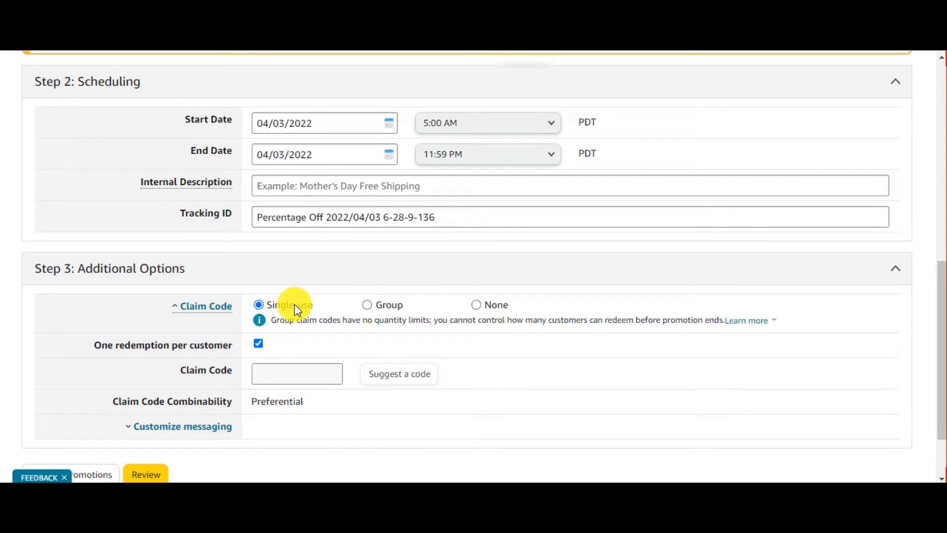
{"action": "left_click", "coordinate": [382, 309]}
{"action": "left_click", "coordinate": [286, 306]}
{"action": "left_click", "coordinate": [397, 307]}
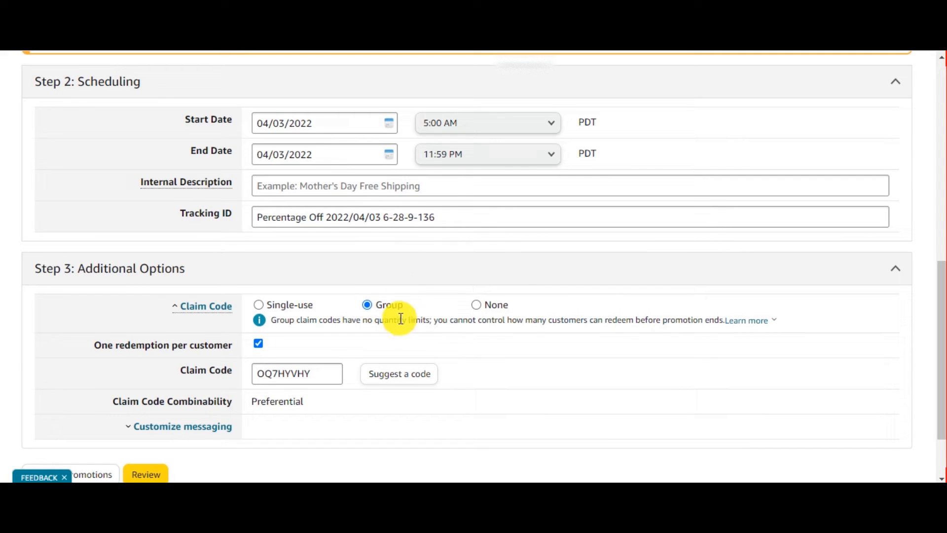
{"action": "left_click", "coordinate": [500, 308]}
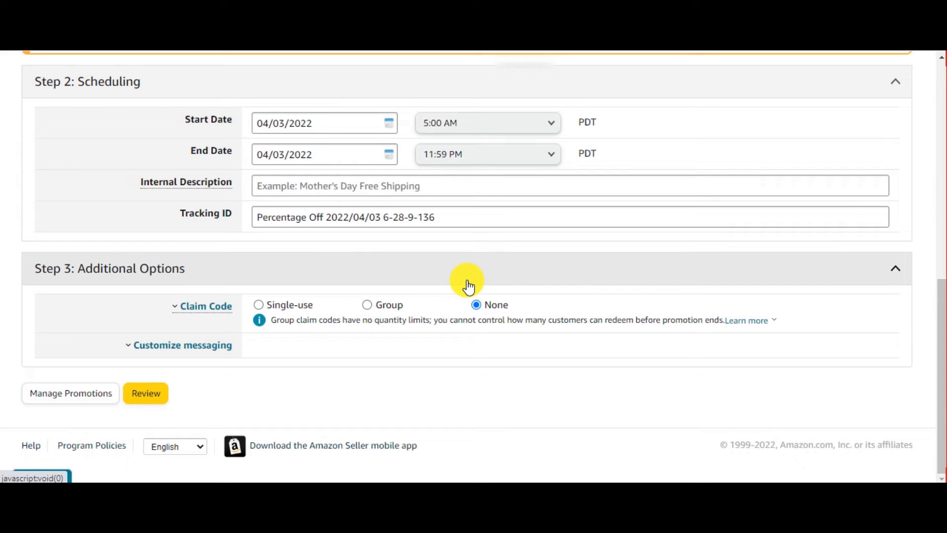
{"action": "left_click", "coordinate": [285, 310]}
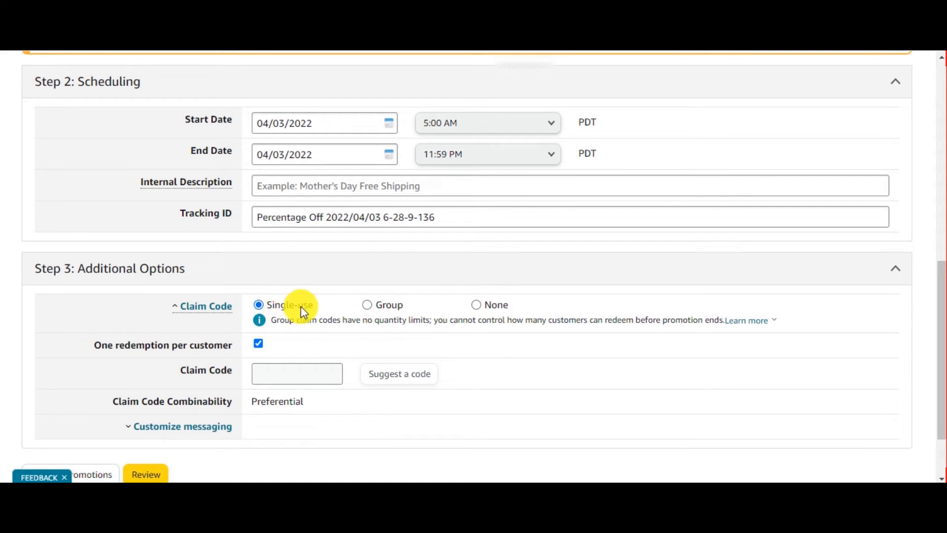
Try to submit the promotion for review.
{"action": "scroll", "coordinate": [277, 307], "scroll_direction": "down", "scroll_amount": 2}
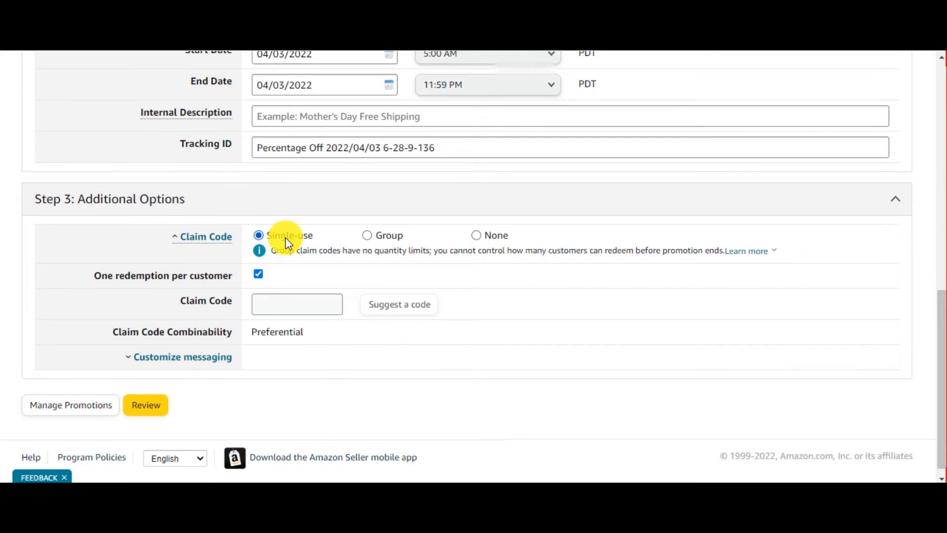
{"action": "scroll", "coordinate": [279, 246], "scroll_direction": "down", "scroll_amount": 1}
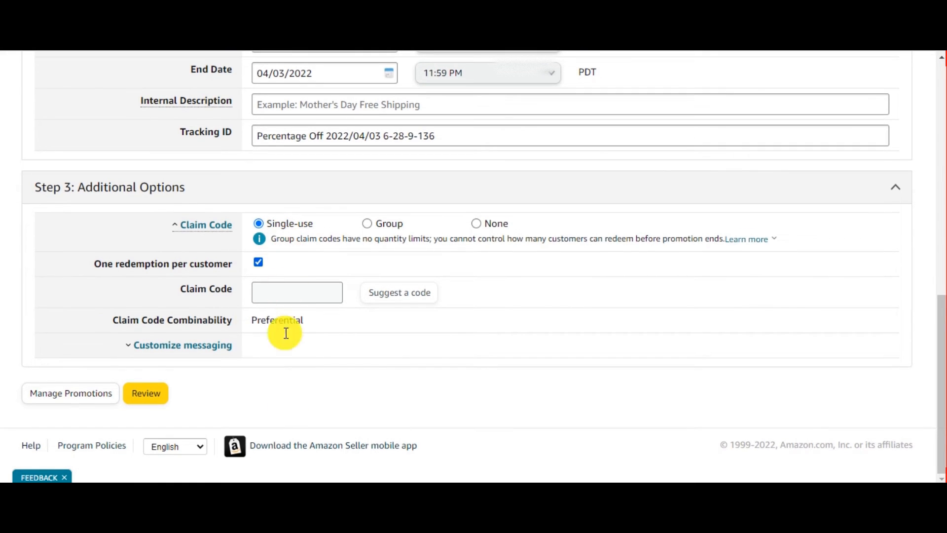
{"action": "left_click", "coordinate": [148, 393]}
Expand the Customize messaging section and read the checkout display text and terms and conditions, then collapse it.
{"action": "scroll", "coordinate": [554, 444], "scroll_direction": "down", "scroll_amount": 6}
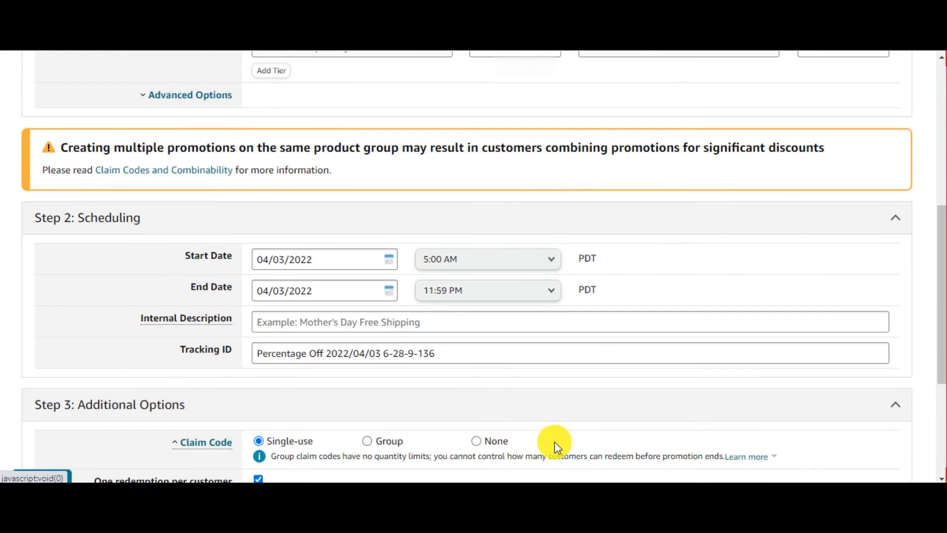
{"action": "scroll", "coordinate": [357, 340], "scroll_direction": "up", "scroll_amount": 2}
{"action": "scroll", "coordinate": [496, 303], "scroll_direction": "up", "scroll_amount": 10}
{"action": "scroll", "coordinate": [360, 313], "scroll_direction": "down", "scroll_amount": 10}
{"action": "left_click", "coordinate": [138, 348]}
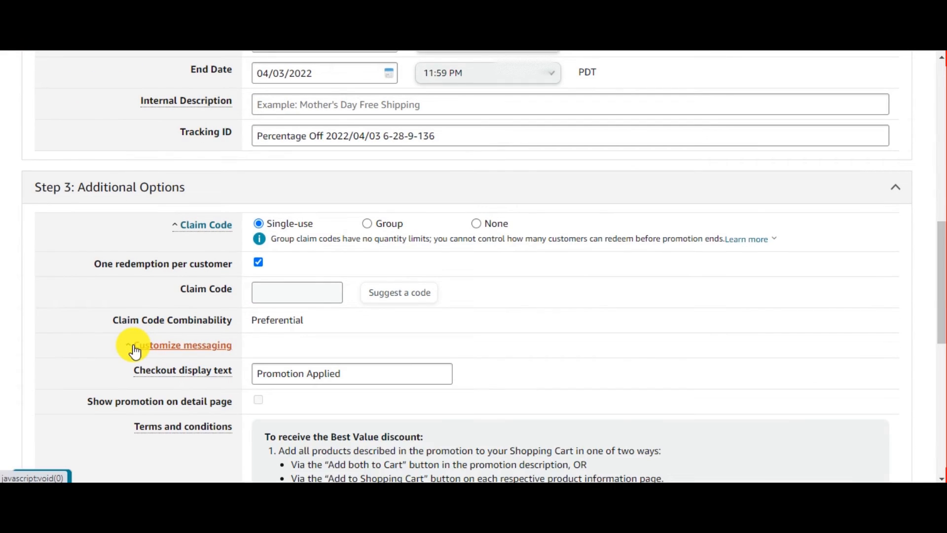
{"action": "scroll", "coordinate": [136, 352], "scroll_direction": "down", "scroll_amount": 4}
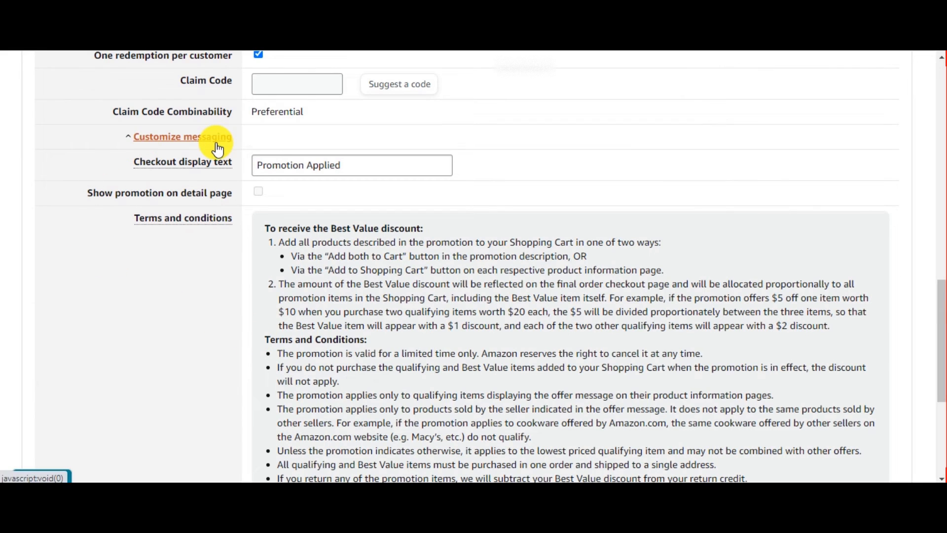
{"action": "left_click", "coordinate": [194, 143]}
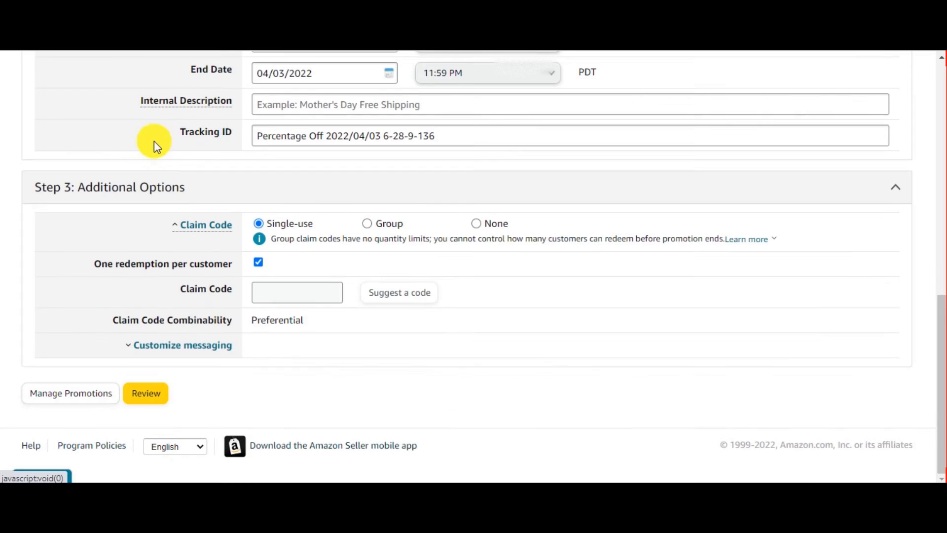
{"action": "left_click", "coordinate": [186, 343]}
{"action": "scroll", "coordinate": [263, 291], "scroll_direction": "down", "scroll_amount": 4}
{"action": "scroll", "coordinate": [262, 289], "scroll_direction": "down", "scroll_amount": 3}
{"action": "scroll", "coordinate": [262, 289], "scroll_direction": "up", "scroll_amount": 4}
{"action": "scroll", "coordinate": [106, 282], "scroll_direction": "down", "scroll_amount": 1}
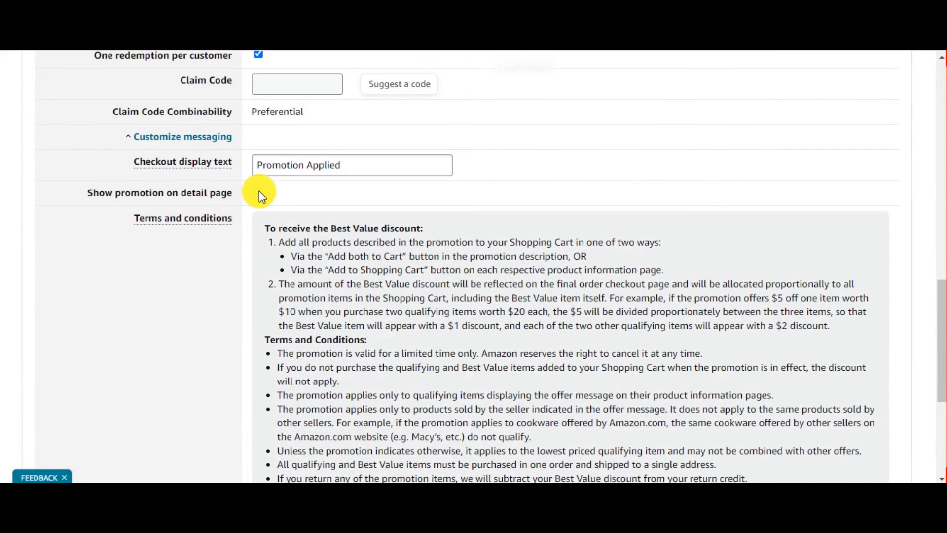
{"action": "scroll", "coordinate": [259, 191], "scroll_direction": "down", "scroll_amount": 5}
{"action": "scroll", "coordinate": [277, 300], "scroll_direction": "up", "scroll_amount": 4}
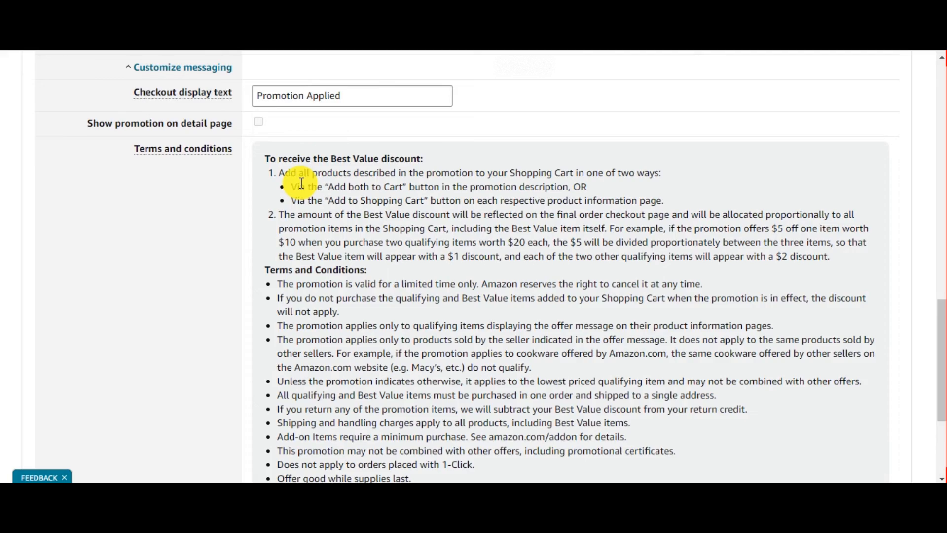
{"action": "scroll", "coordinate": [301, 183], "scroll_direction": "down", "scroll_amount": 5}
{"action": "scroll", "coordinate": [303, 184], "scroll_direction": "up", "scroll_amount": 5}
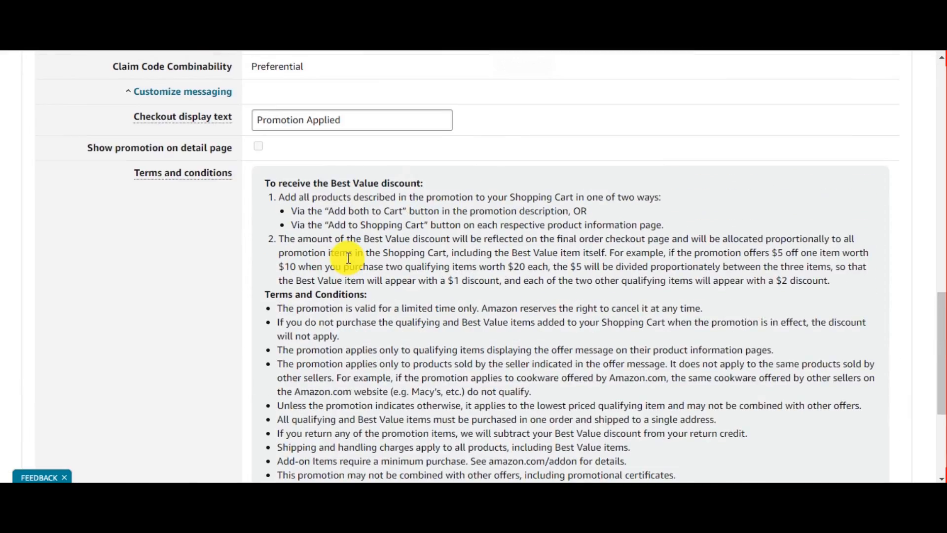
{"action": "scroll", "coordinate": [348, 257], "scroll_direction": "up", "scroll_amount": 1}
{"action": "scroll", "coordinate": [348, 257], "scroll_direction": "down", "scroll_amount": 1}
{"action": "scroll", "coordinate": [340, 252], "scroll_direction": "up", "scroll_amount": 1}
{"action": "scroll", "coordinate": [341, 285], "scroll_direction": "down", "scroll_amount": 2}
{"action": "scroll", "coordinate": [296, 261], "scroll_direction": "up", "scroll_amount": 3}
{"action": "left_click", "coordinate": [190, 230]}
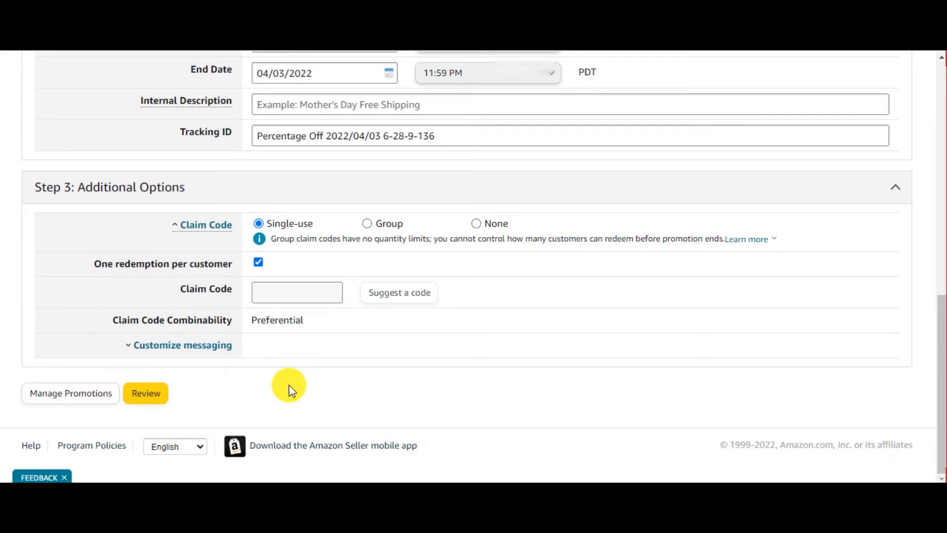
Review the whole promotion form from the conditions down to the additional options.
{"action": "scroll", "coordinate": [290, 388], "scroll_direction": "up", "scroll_amount": 2}
{"action": "scroll", "coordinate": [283, 345], "scroll_direction": "up", "scroll_amount": 4}
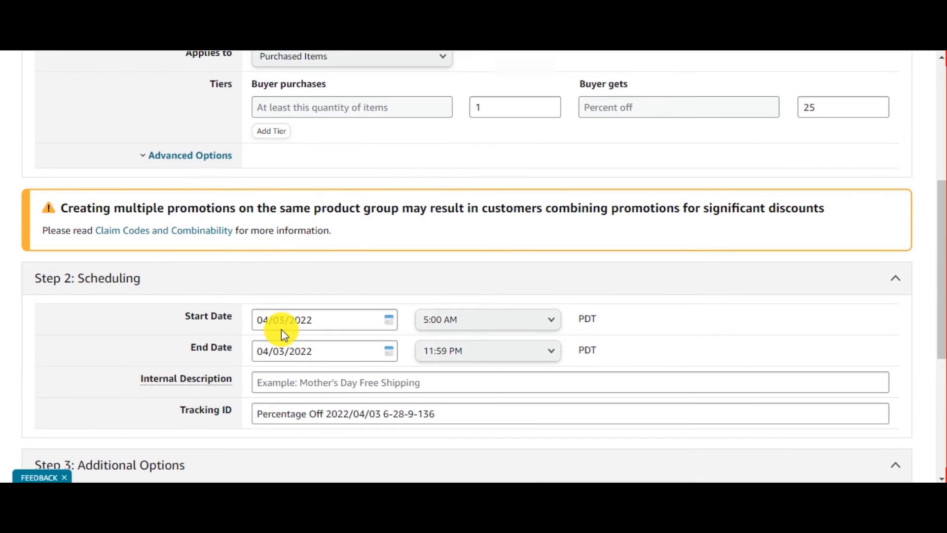
{"action": "scroll", "coordinate": [308, 373], "scroll_direction": "up", "scroll_amount": 5}
{"action": "scroll", "coordinate": [330, 396], "scroll_direction": "down", "scroll_amount": 5}
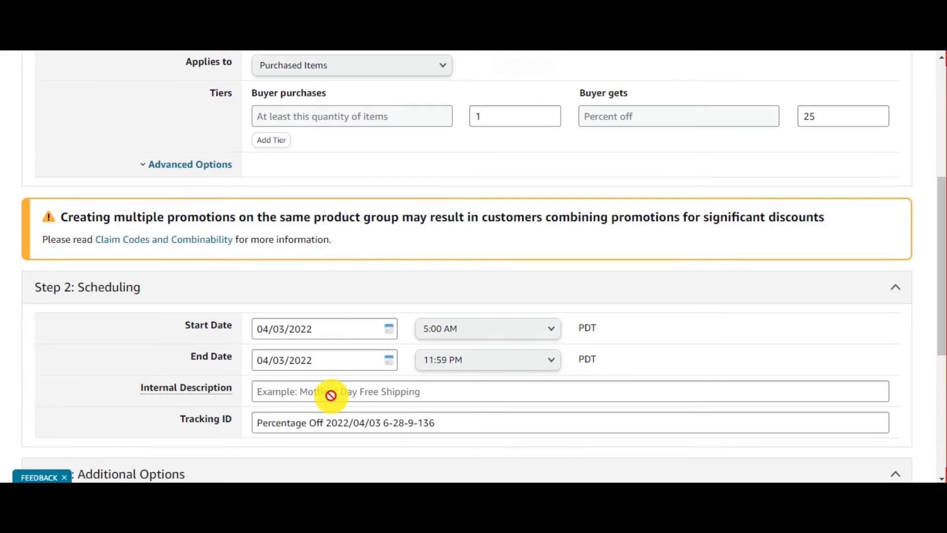
{"action": "scroll", "coordinate": [331, 394], "scroll_direction": "down", "scroll_amount": 5}
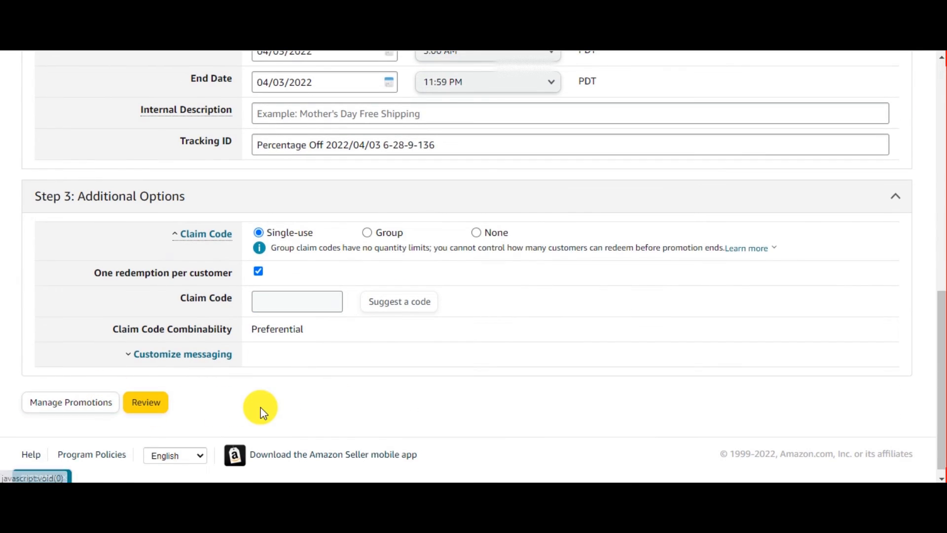
{"action": "scroll", "coordinate": [261, 409], "scroll_direction": "up", "scroll_amount": 10}
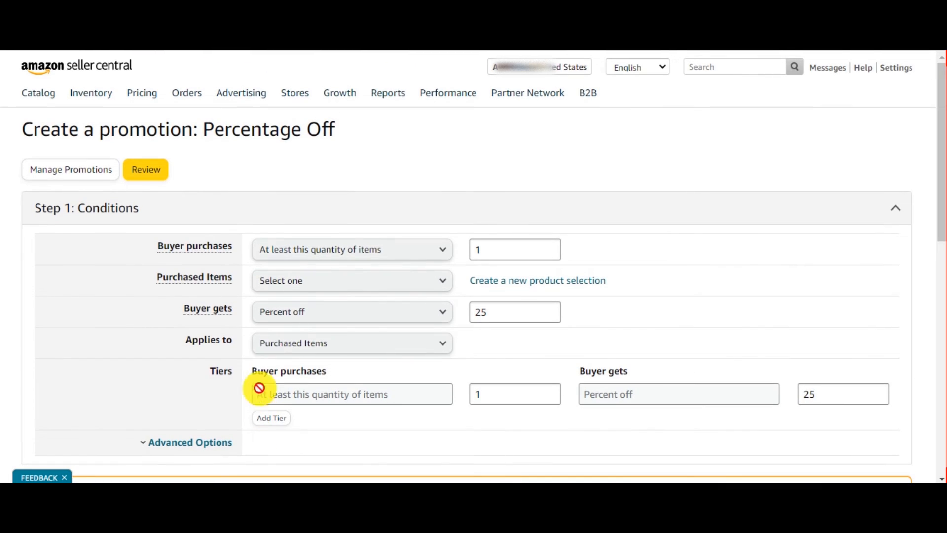
{"action": "scroll", "coordinate": [159, 299], "scroll_direction": "down", "scroll_amount": 5}
{"action": "scroll", "coordinate": [159, 300], "scroll_direction": "down", "scroll_amount": 5}
{"action": "scroll", "coordinate": [69, 446], "scroll_direction": "up", "scroll_amount": 8}
{"action": "scroll", "coordinate": [129, 393], "scroll_direction": "up", "scroll_amount": 1}
Return to the Promotions page and open the Manage Your Promotions tab.
{"action": "left_click", "coordinate": [74, 176]}
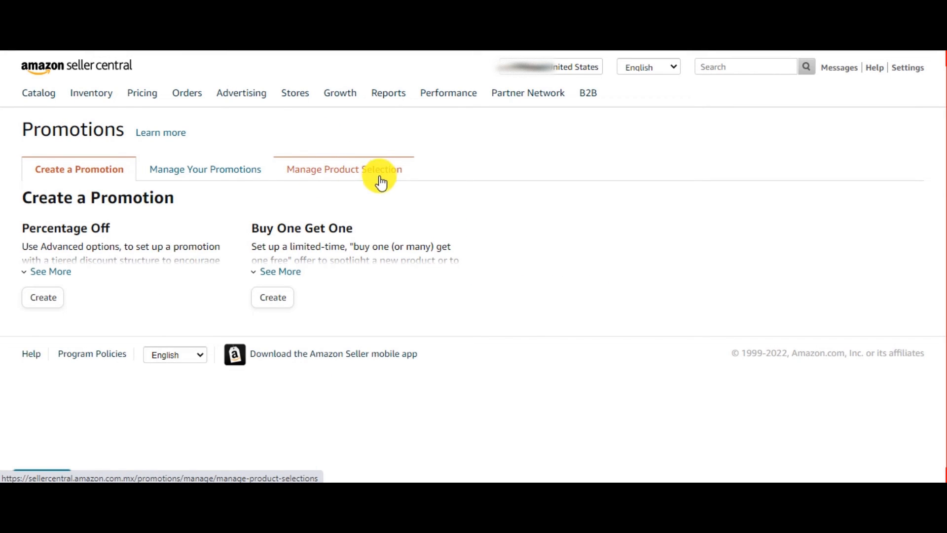
{"action": "left_click", "coordinate": [342, 173]}
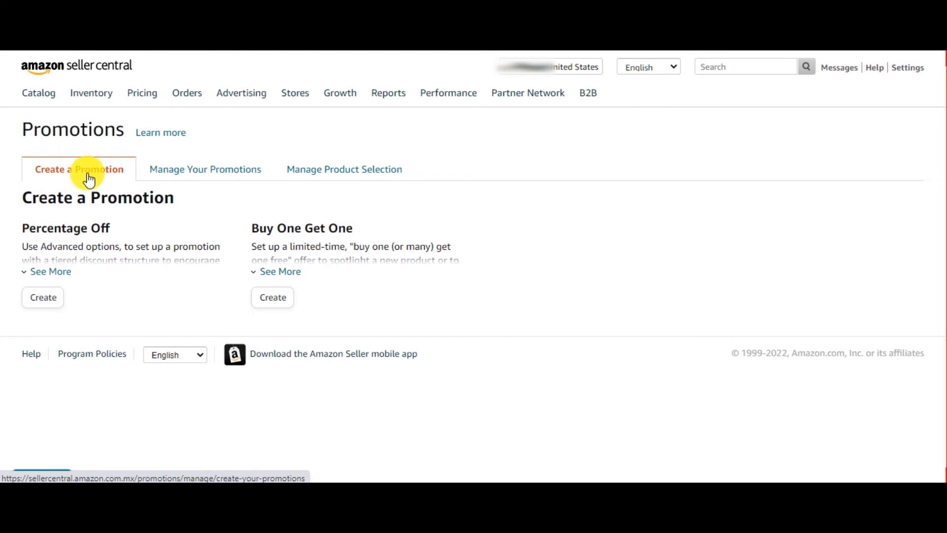
{"action": "left_click", "coordinate": [229, 181]}
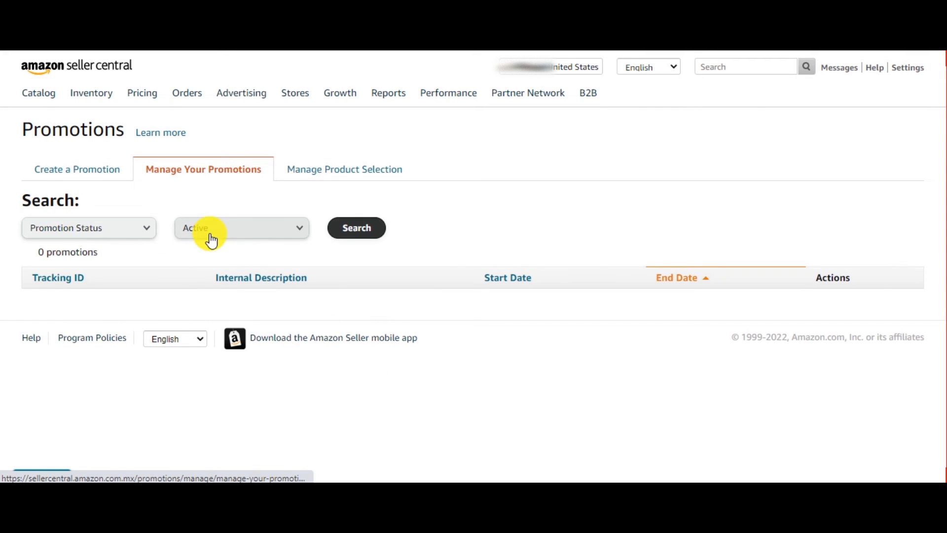
Filter the managed promotions by status, searching Pending and then setting the filter back to Active.
{"action": "left_click", "coordinate": [237, 243]}
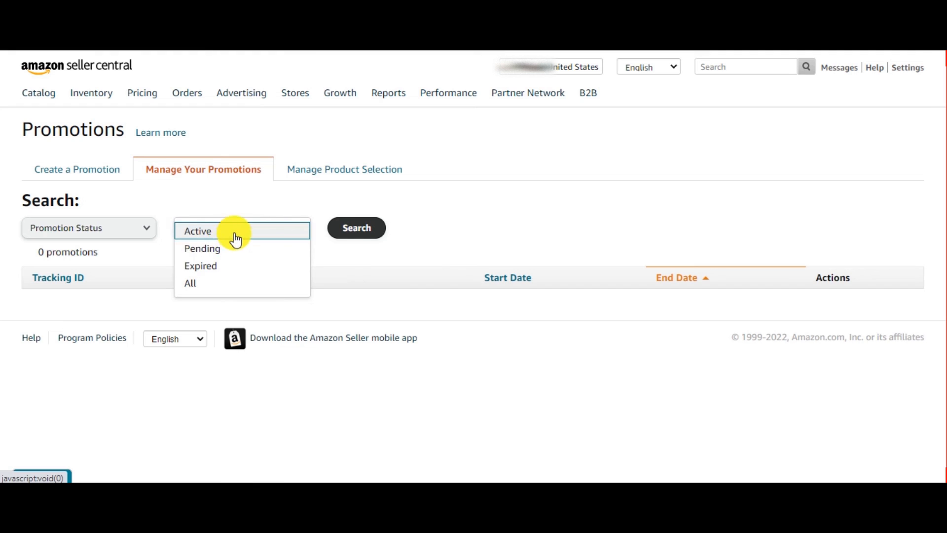
{"action": "left_click", "coordinate": [237, 239]}
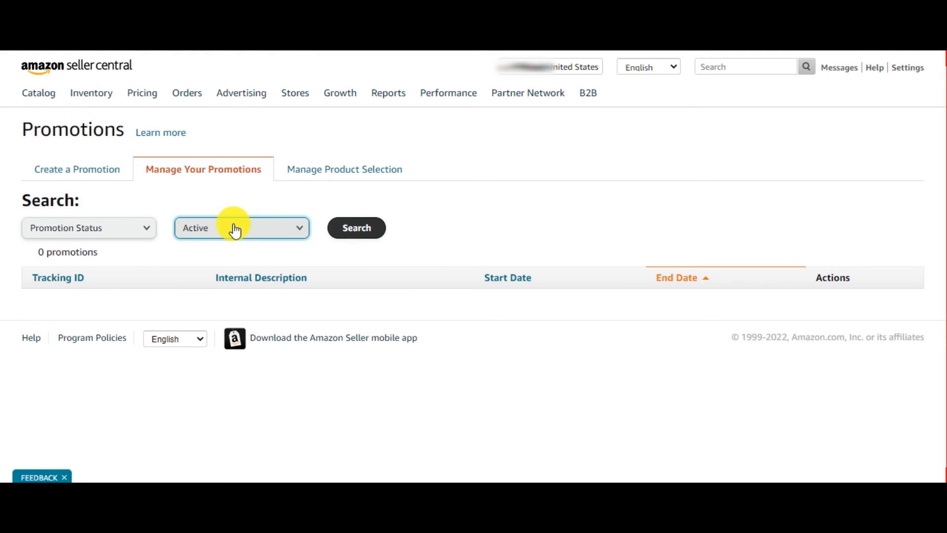
{"action": "left_click", "coordinate": [212, 236]}
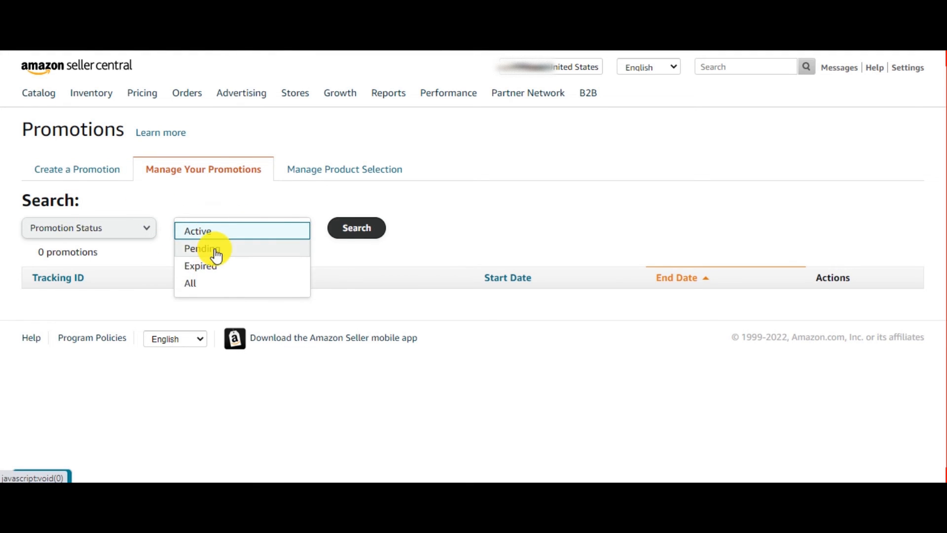
{"action": "left_click", "coordinate": [215, 250]}
{"action": "left_click", "coordinate": [148, 234]}
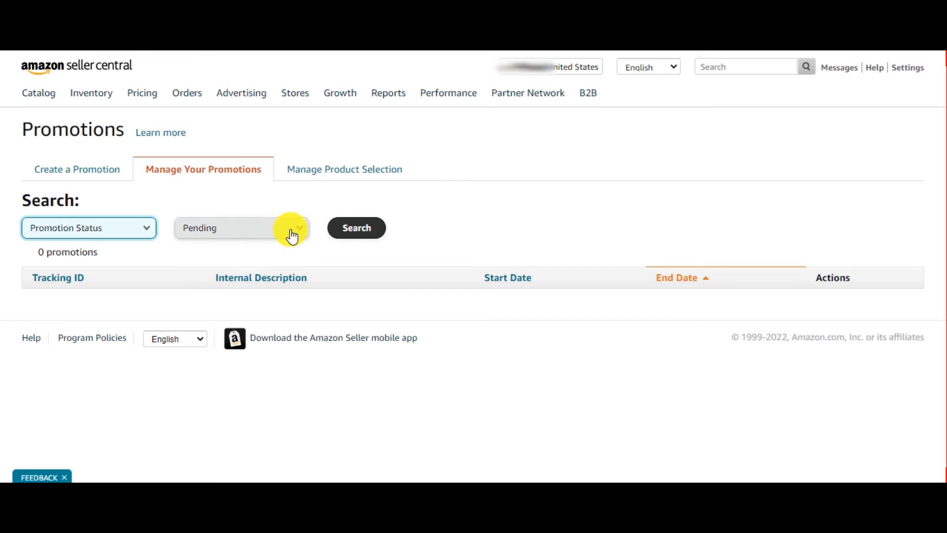
{"action": "left_click", "coordinate": [376, 236]}
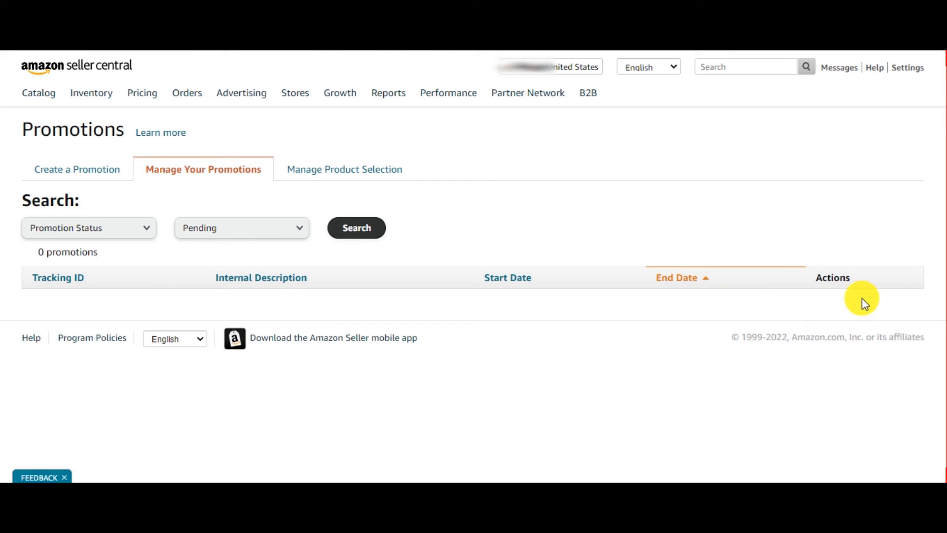
{"action": "left_click", "coordinate": [286, 230]}
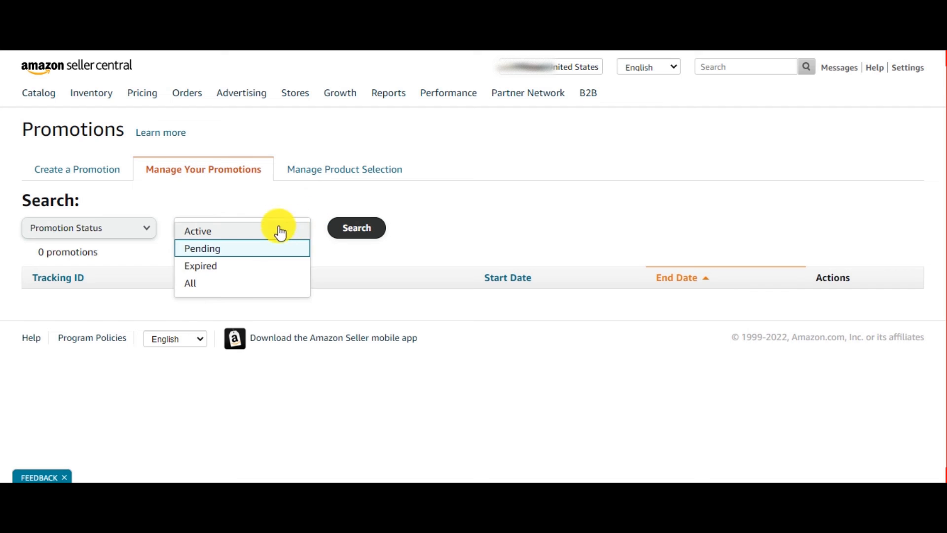
{"action": "left_click", "coordinate": [240, 233]}
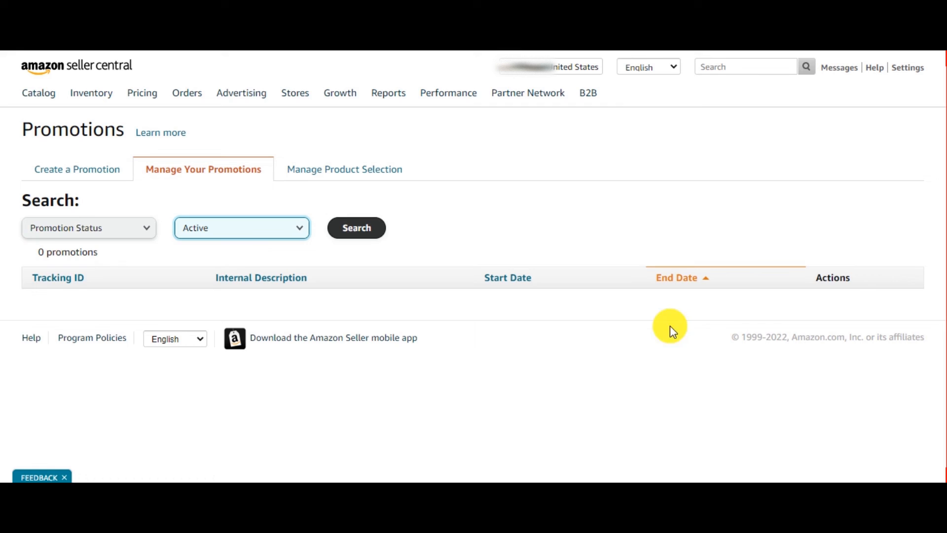
Switch to File Explorer and extract the "50 Coupon code 49% off Last date 13 April" ZIP archive here.
{"action": "left_click", "coordinate": [106, 300]}
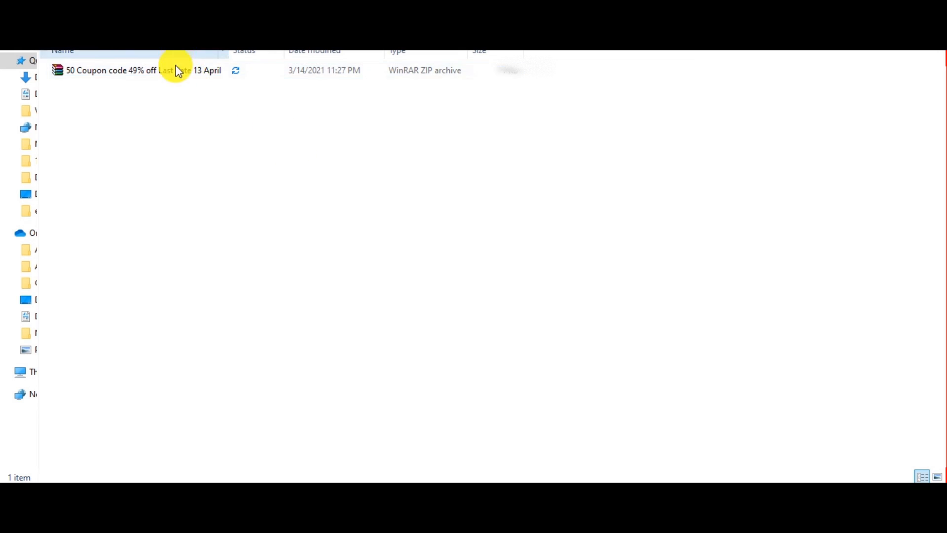
{"action": "left_click", "coordinate": [158, 74]}
{"action": "right_click", "coordinate": [153, 79]}
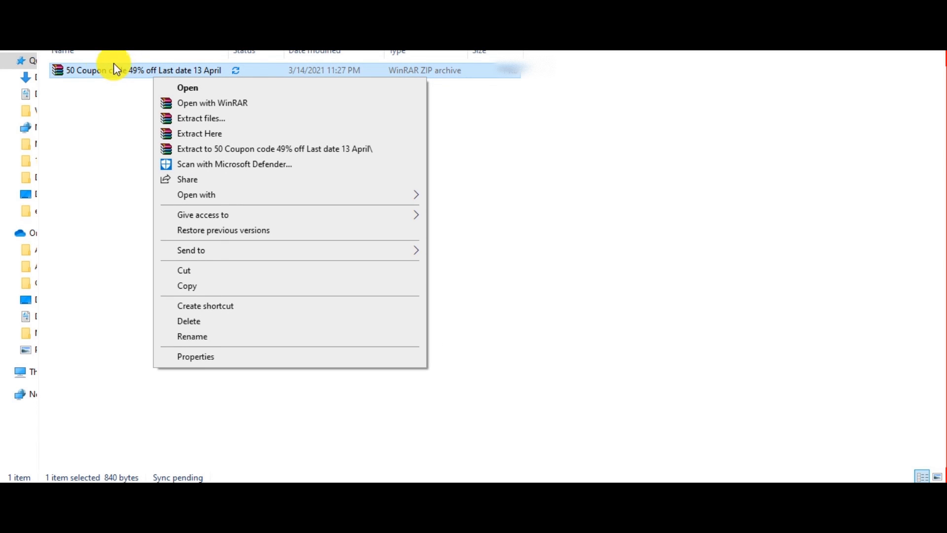
{"action": "left_click", "coordinate": [209, 134]}
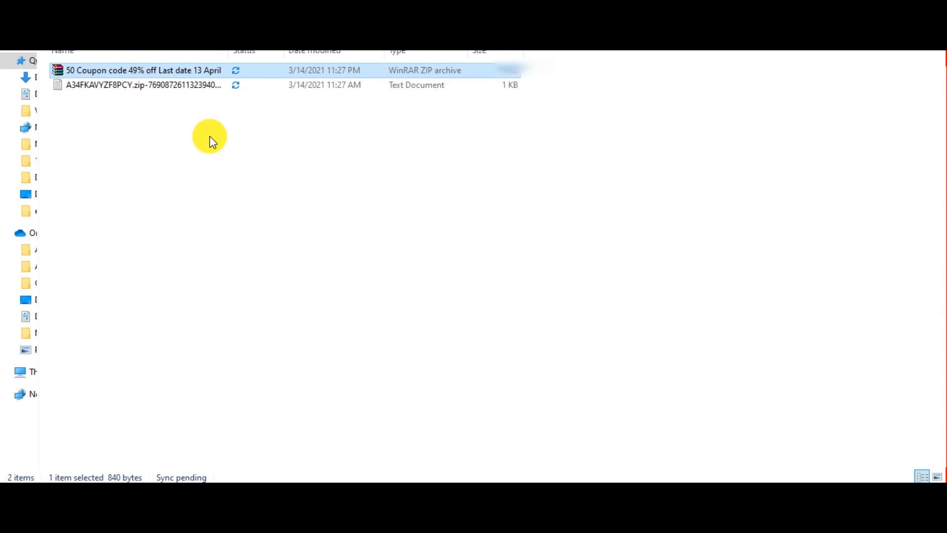
Open the extracted coupon code text file in Notepad, scroll through and select some codes, then close it.
{"action": "double_click", "coordinate": [124, 87]}
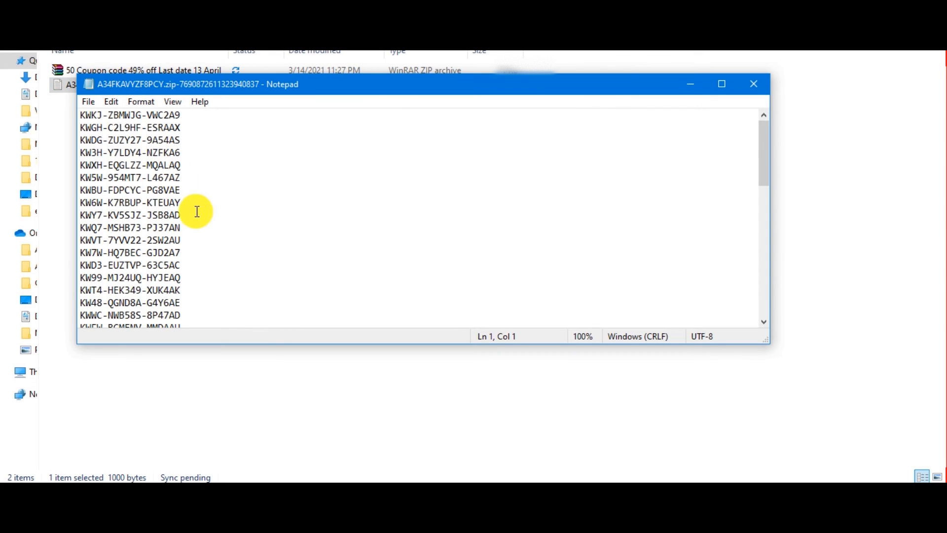
{"action": "scroll", "coordinate": [139, 167], "scroll_direction": "down", "scroll_amount": 10}
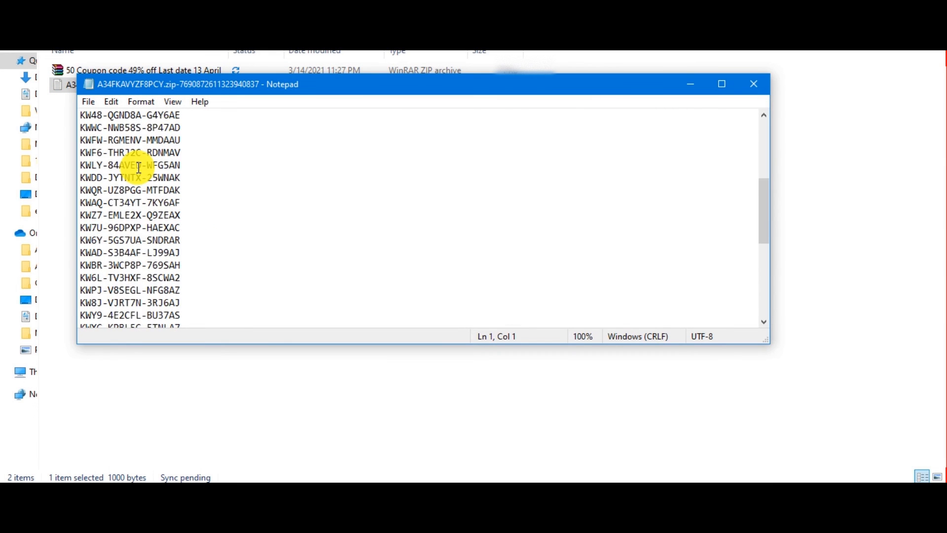
{"action": "left_click_drag", "start_coordinate": [217, 302], "coordinate": [123, 102]}
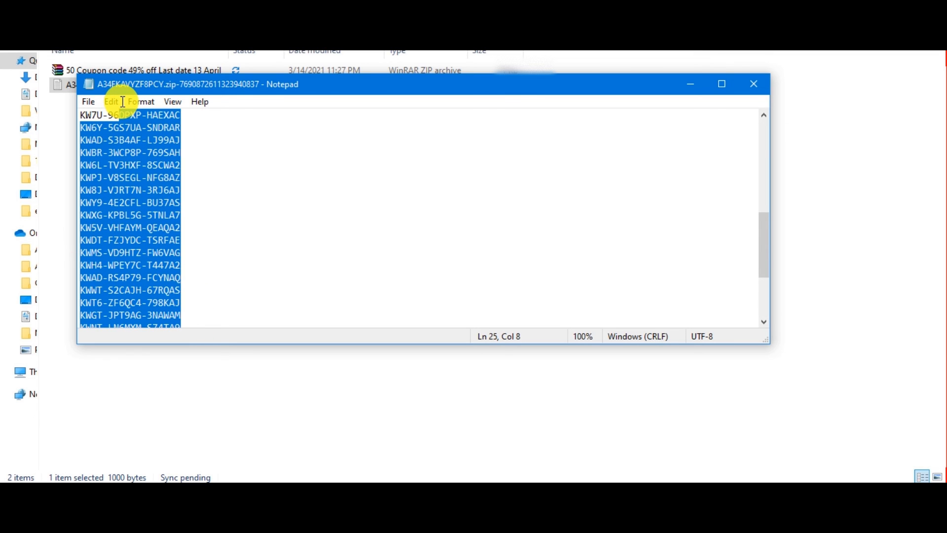
{"action": "left_click", "coordinate": [140, 202]}
{"action": "scroll", "coordinate": [142, 203], "scroll_direction": "up", "scroll_amount": 8}
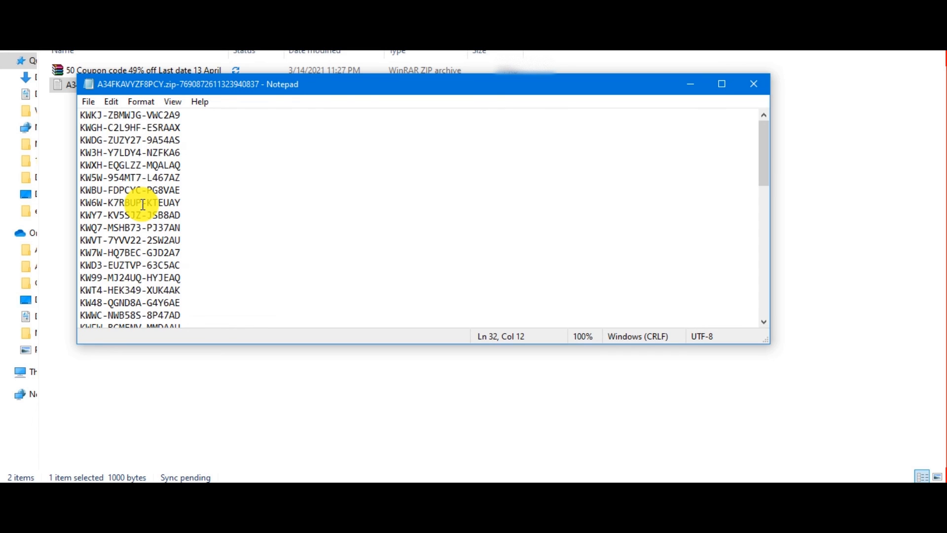
{"action": "left_click_drag", "start_coordinate": [224, 134], "coordinate": [215, 144]}
{"action": "left_click", "coordinate": [213, 152]}
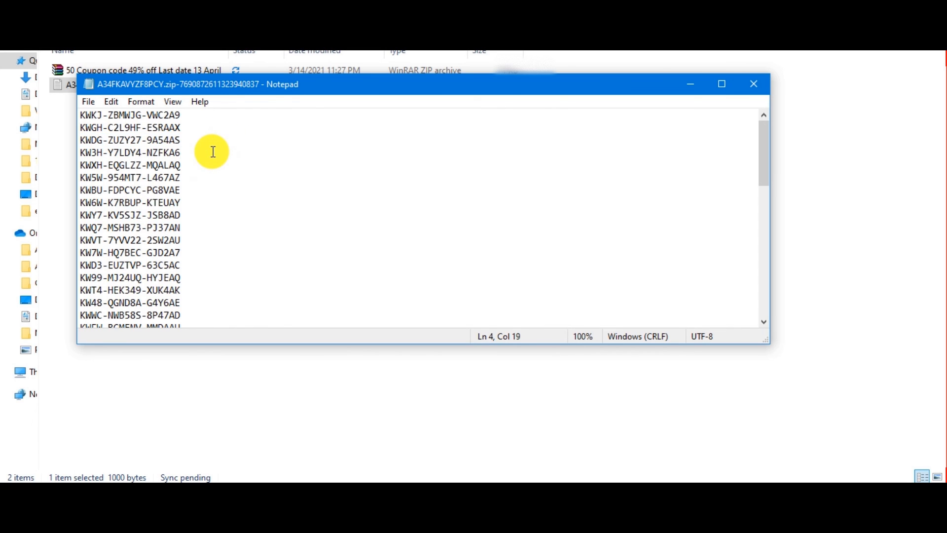
{"action": "left_click_drag", "start_coordinate": [81, 127], "coordinate": [212, 127]}
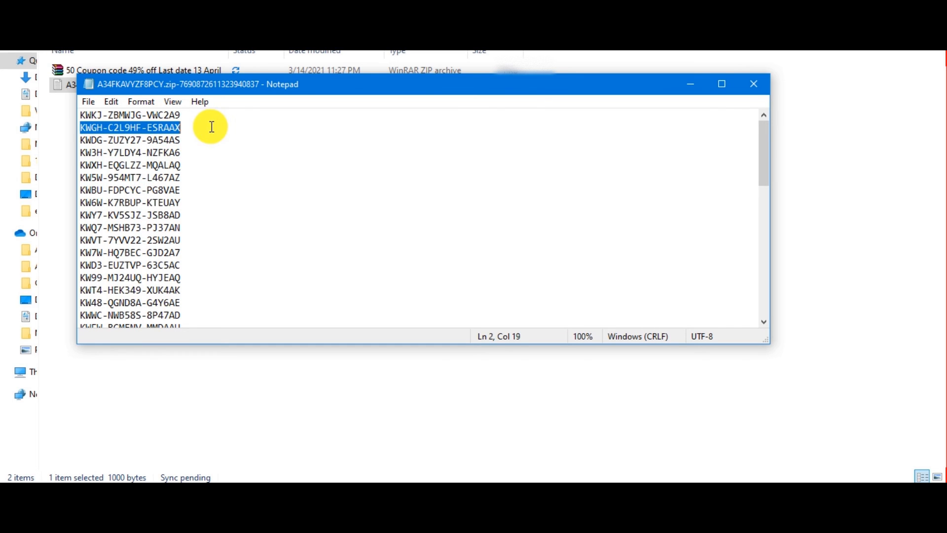
{"action": "left_click", "coordinate": [190, 164]}
{"action": "left_click_drag", "start_coordinate": [80, 231], "coordinate": [247, 253]}
{"action": "left_click", "coordinate": [232, 279]}
{"action": "scroll", "coordinate": [152, 253], "scroll_direction": "down", "scroll_amount": 9}
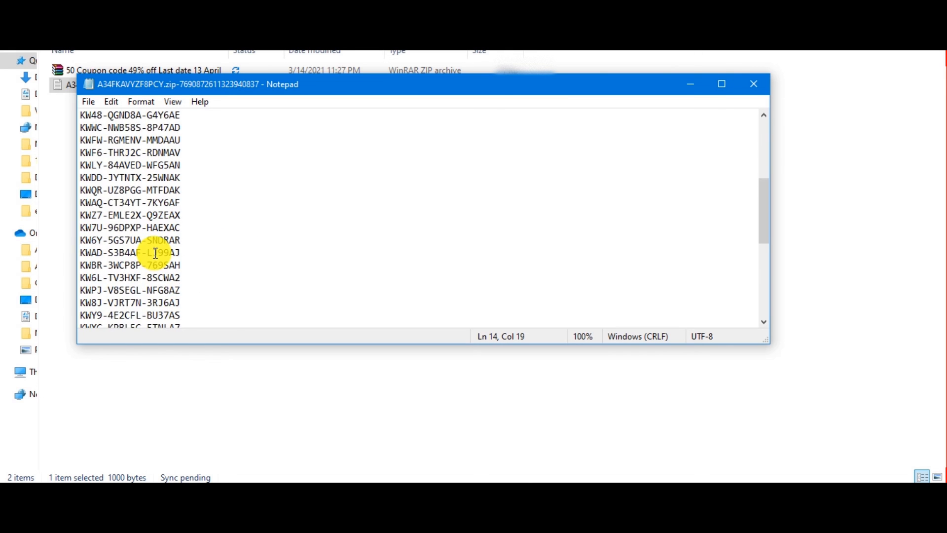
{"action": "scroll", "coordinate": [156, 253], "scroll_direction": "up", "scroll_amount": 8}
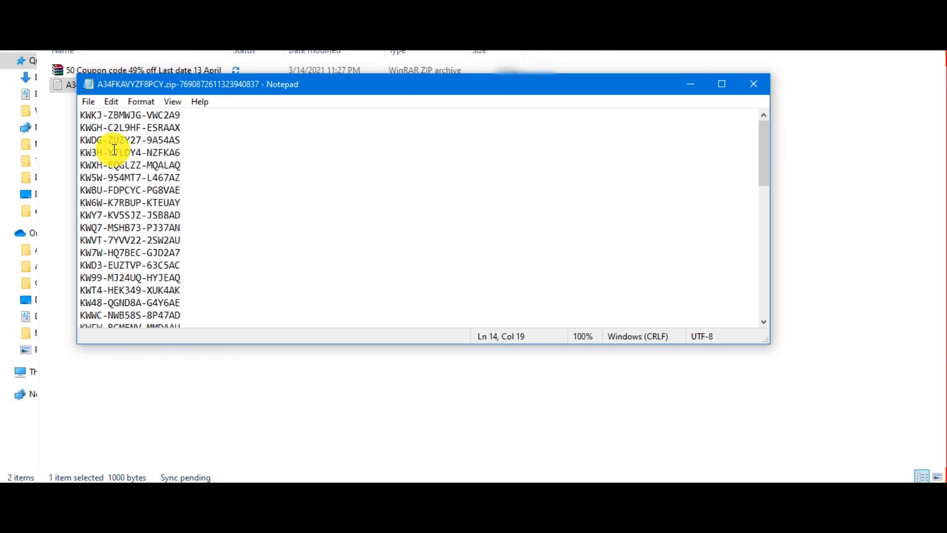
{"action": "left_click", "coordinate": [765, 89]}
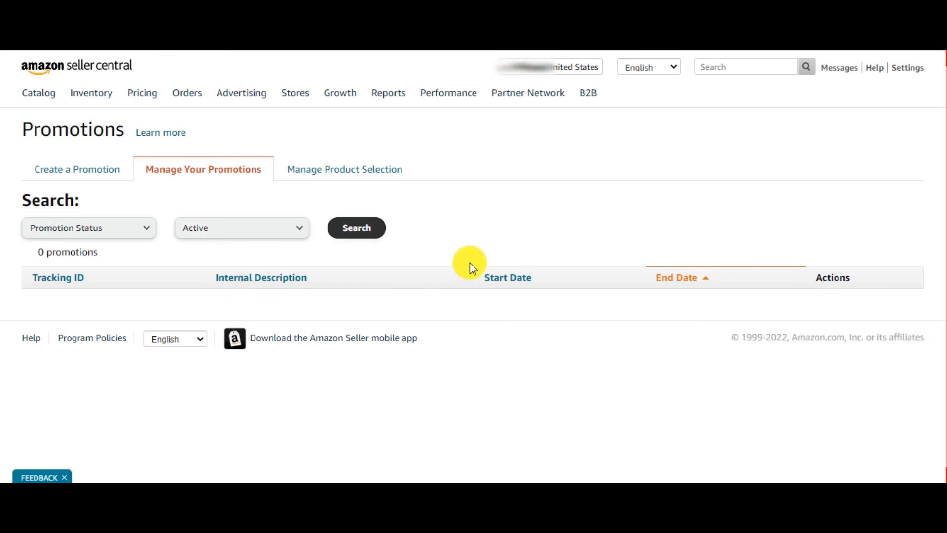